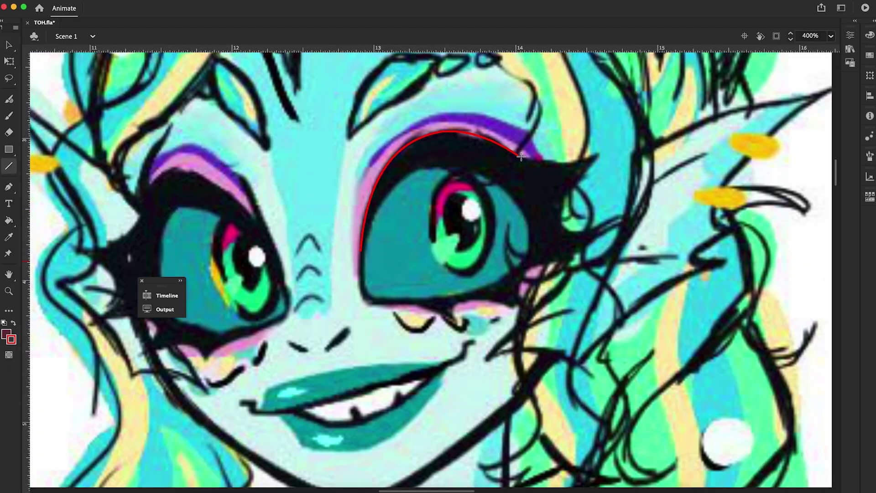
- Trace an inner red guide curve along the eye outline and adjust it with Free Transform
{"action": "left_click_drag", "start_coordinate": [510, 278], "coordinate": [441, 303]}
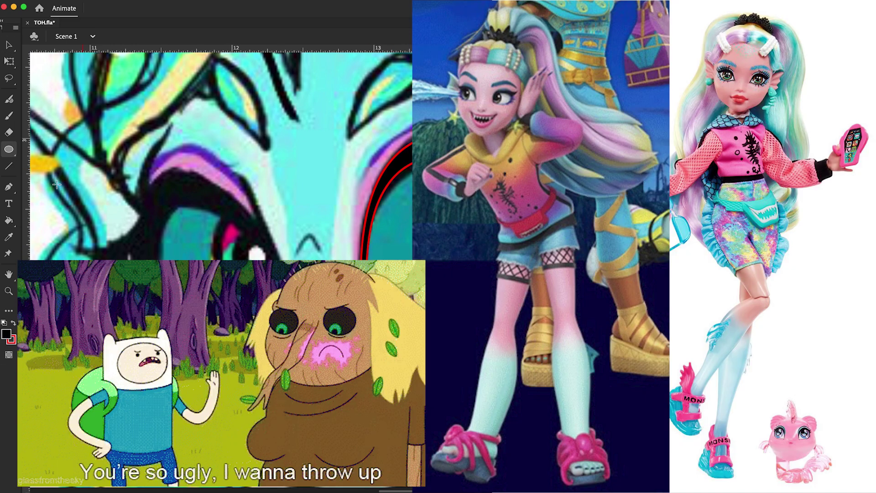
{"action": "left_click", "coordinate": [6, 59]}
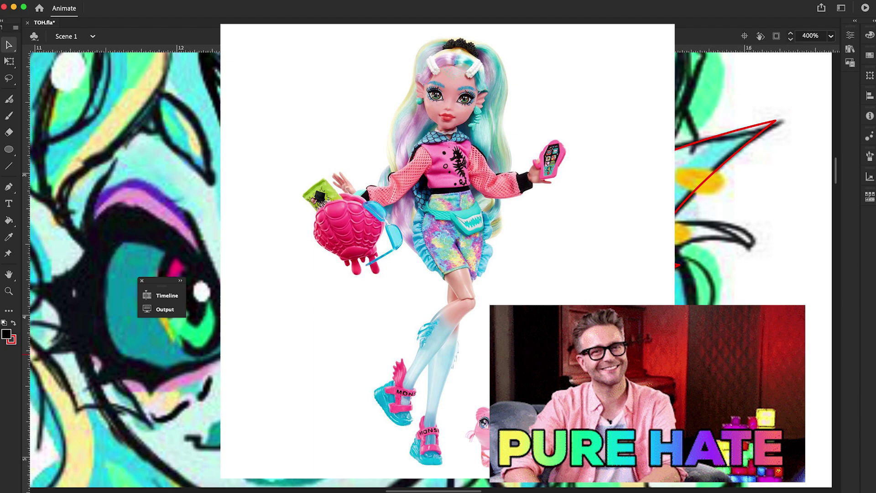
{"action": "scroll", "coordinate": [470, 281], "scroll_direction": "down", "scroll_amount": 5}
{"action": "scroll", "coordinate": [470, 281], "scroll_direction": "right", "scroll_amount": 2}
- Sample a colour from the artwork and select the stroke near the eyelid
{"action": "key", "text": "v"}
{"action": "scroll", "coordinate": [470, 282], "scroll_direction": "down", "scroll_amount": 5}
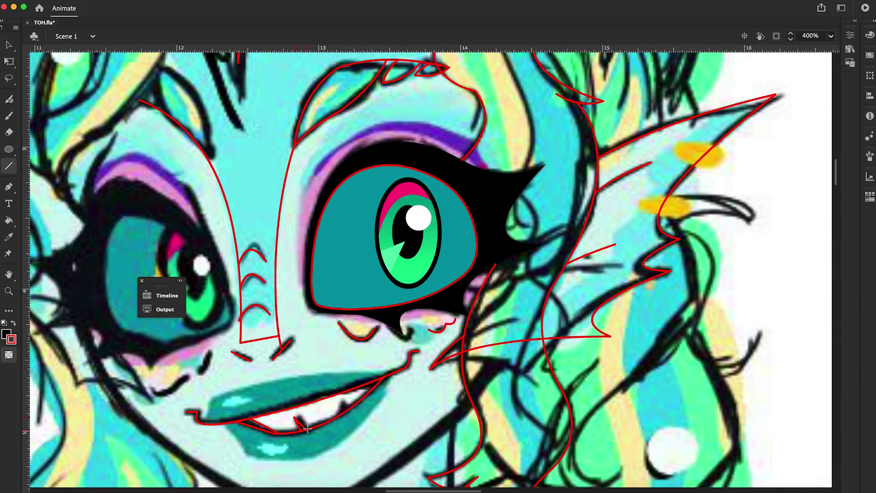
{"action": "key", "text": "v"}
{"action": "key", "text": "o"}
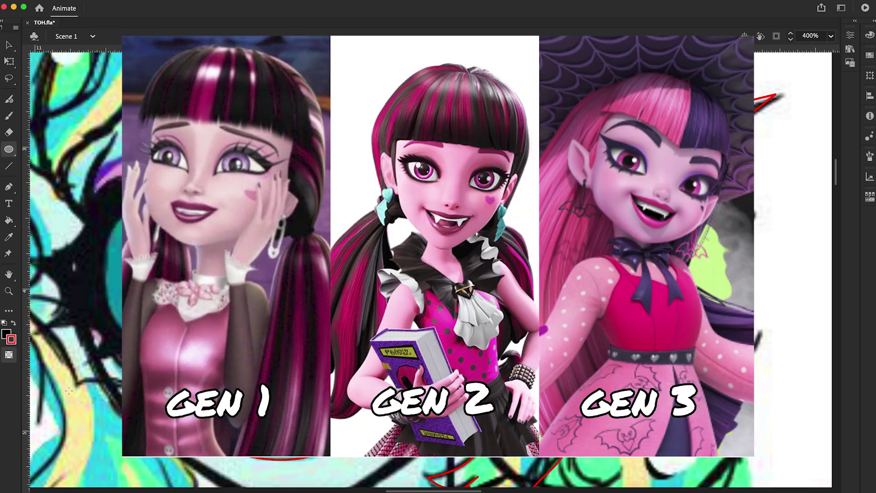
{"action": "key", "text": "i"}
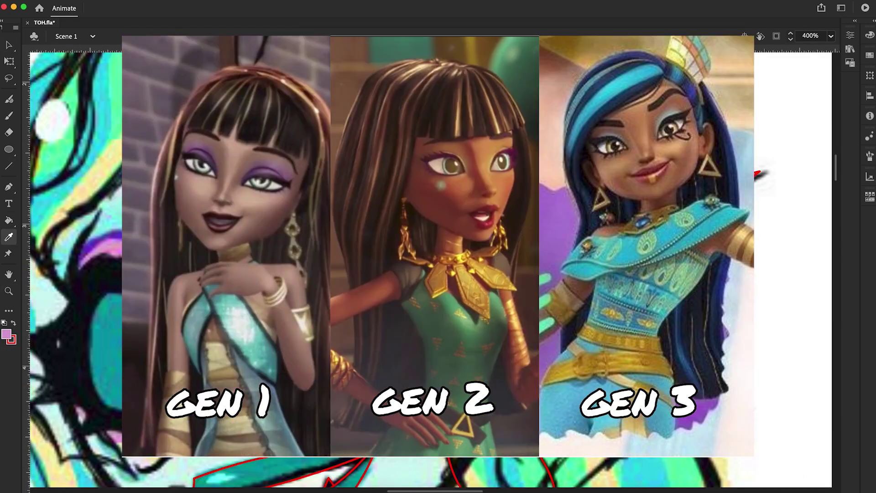
{"action": "key", "text": "v"}
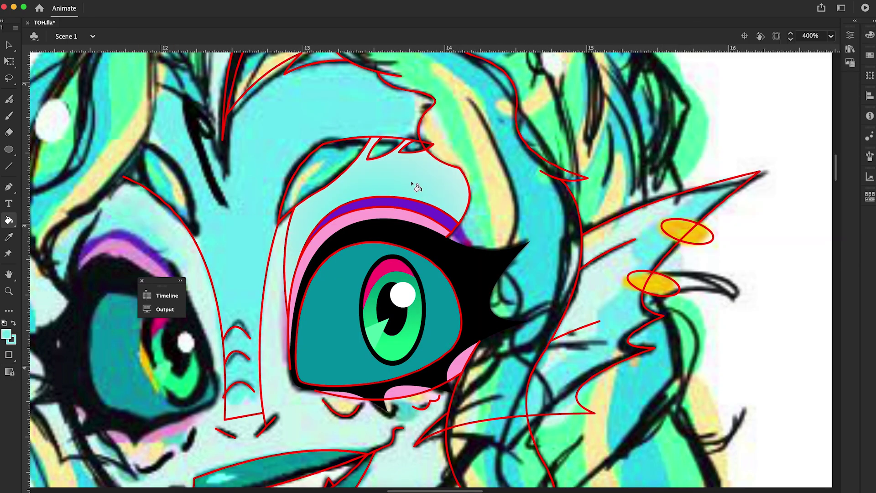
{"action": "left_click", "coordinate": [460, 187]}
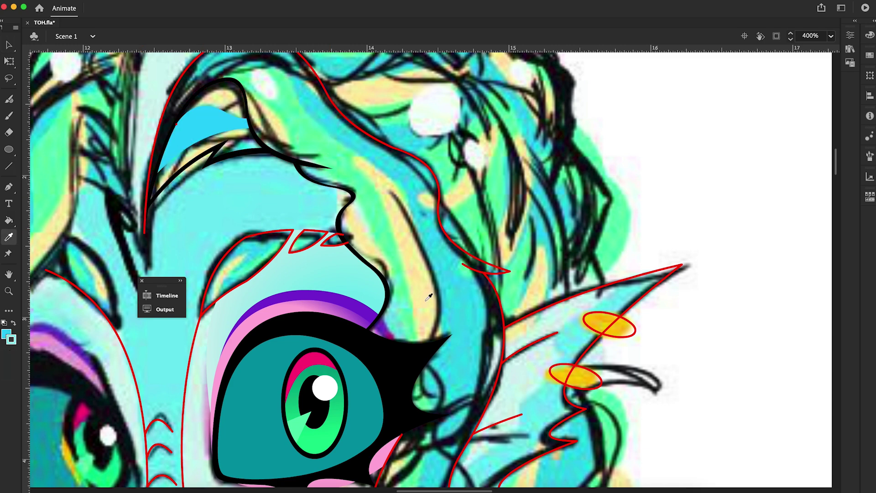
- Ink the smiling mouth line, bending the lower lip curve upward
{"action": "key", "text": "n"}
{"action": "scroll", "coordinate": [429, 297], "scroll_direction": "down", "scroll_amount": 10}
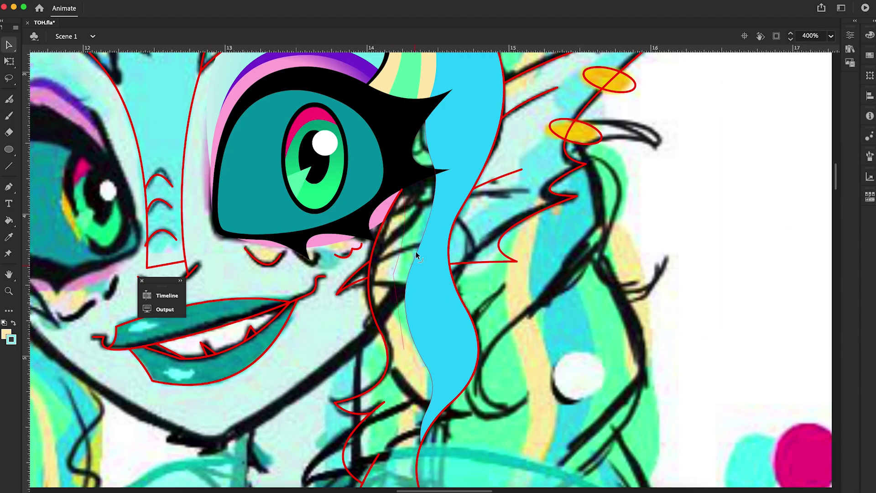
{"action": "key", "text": "z"}
{"action": "left_click", "coordinate": [369, 332], "text": "alt"}
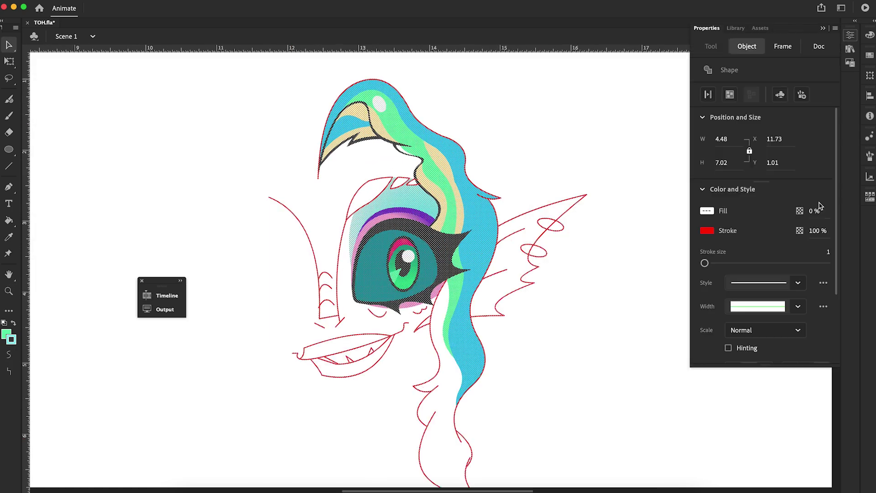
{"action": "key", "text": "v"}
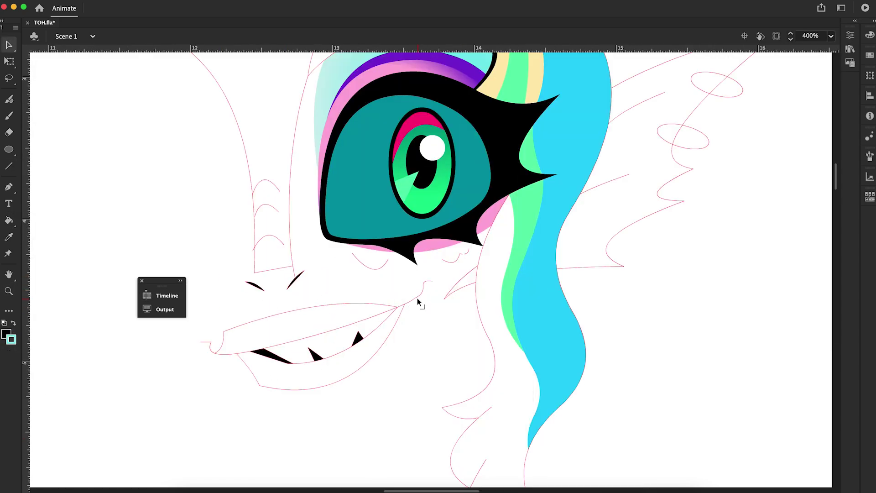
{"action": "right_click", "coordinate": [416, 407]}
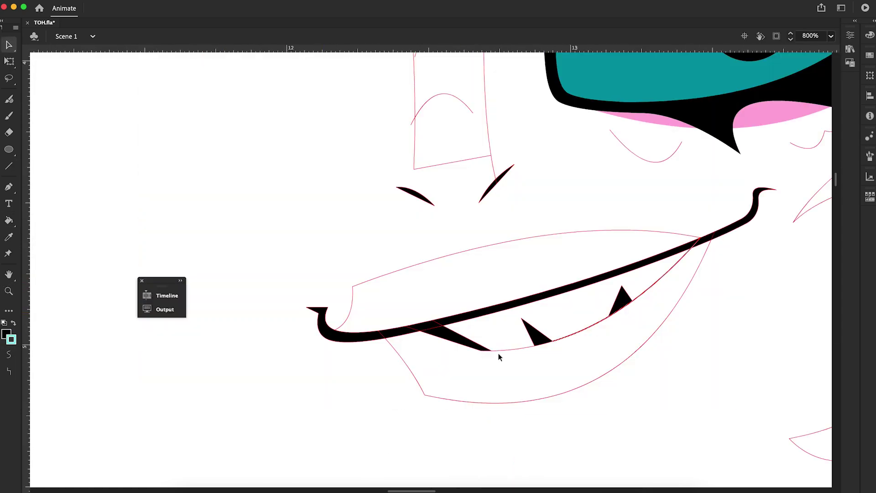
{"action": "left_click_drag", "start_coordinate": [498, 354], "coordinate": [528, 332]}
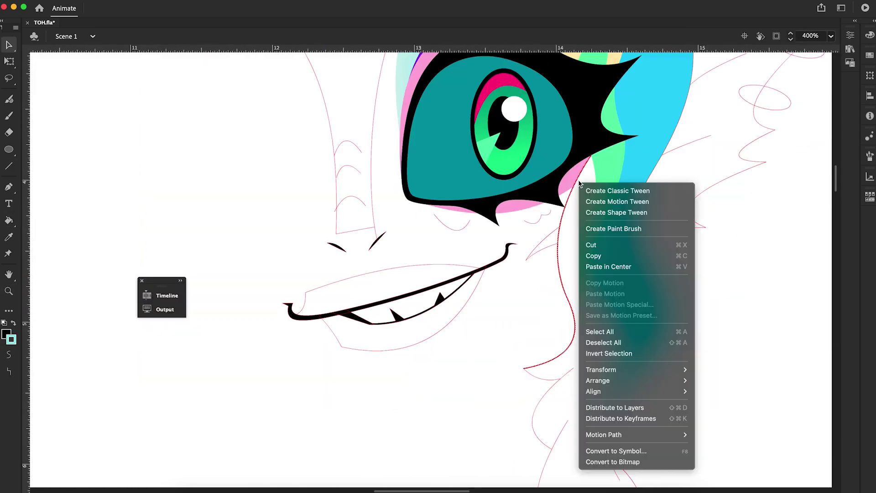
{"action": "left_click", "coordinate": [7, 61]}
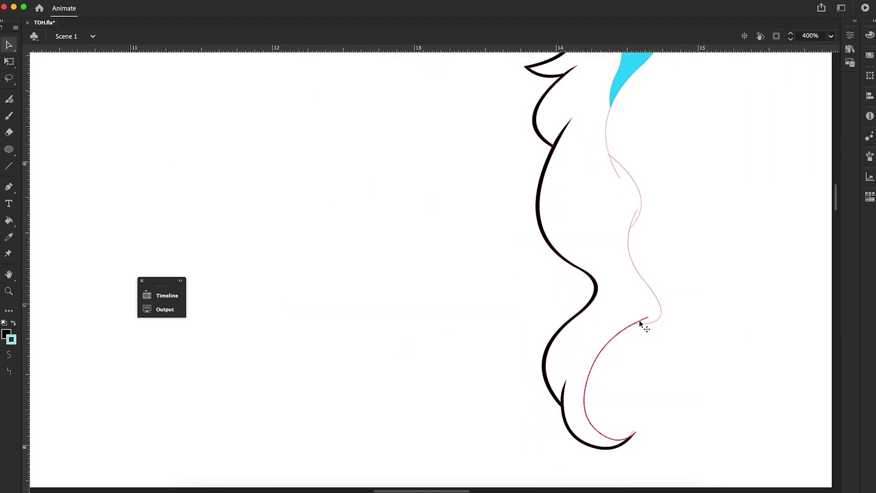
- Copy the selected hair stroke and select the hair tuft above it
{"action": "right_click", "coordinate": [679, 269]}
{"action": "right_click", "coordinate": [636, 215]}
{"action": "left_click", "coordinate": [715, 281]}
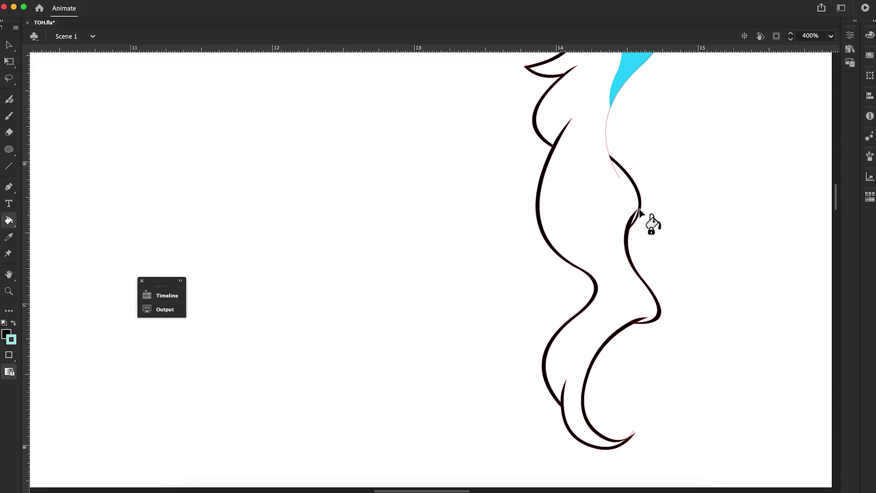
{"action": "scroll", "coordinate": [690, 131], "scroll_direction": "up", "scroll_amount": 5}
{"action": "scroll", "coordinate": [693, 274], "scroll_direction": "up", "scroll_amount": 5}
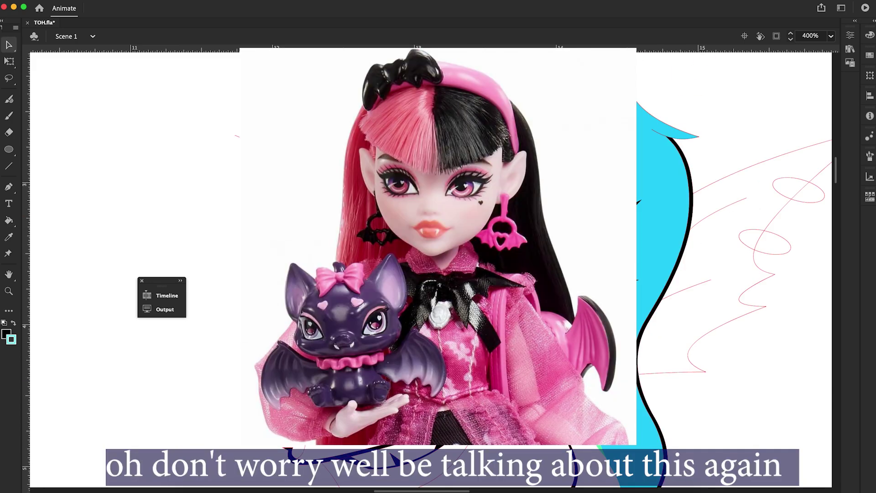
{"action": "scroll", "coordinate": [429, 81], "scroll_direction": "up", "scroll_amount": 3}
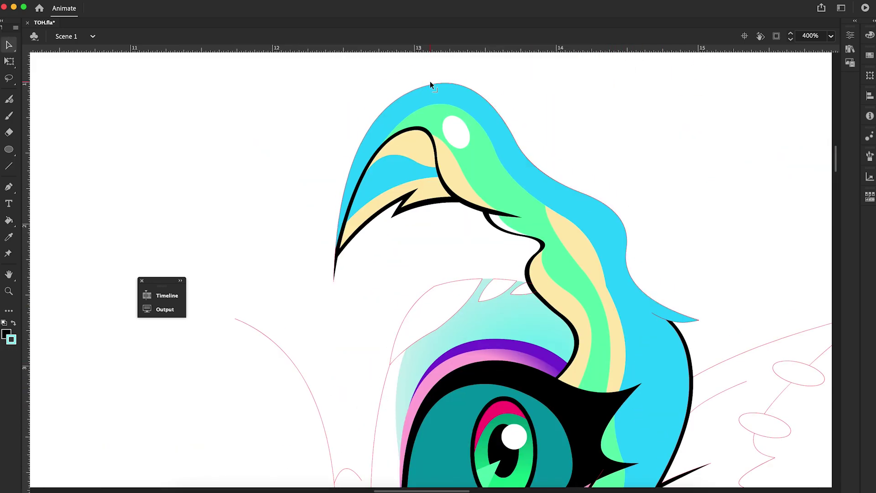
{"action": "left_click", "coordinate": [493, 114]}
- Draw two red guide lines along the necklace below the ear and hair bun
{"action": "right_click", "coordinate": [693, 318]}
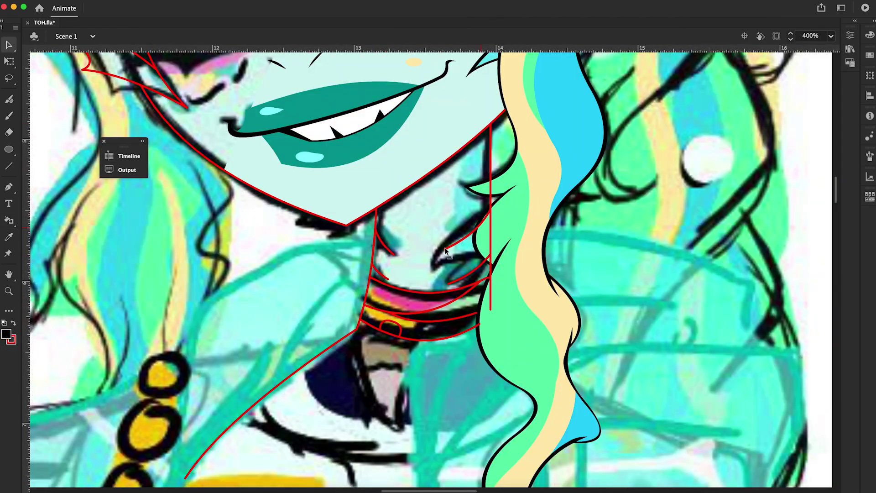
{"action": "left_click_drag", "start_coordinate": [284, 255], "coordinate": [374, 241]}
{"action": "key", "text": "ctrl+minus"}
{"action": "left_click_drag", "start_coordinate": [292, 410], "coordinate": [351, 266]}
{"action": "key", "text": "v"}
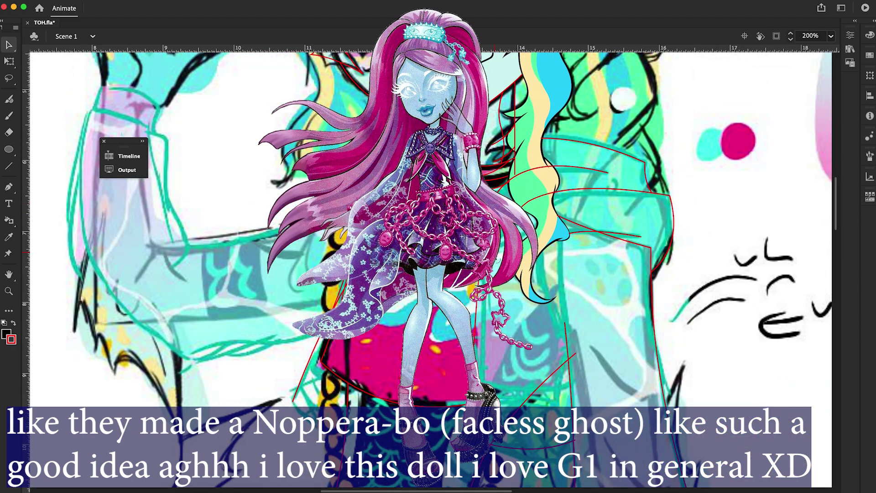
{"action": "scroll", "coordinate": [429, 228], "scroll_direction": "down", "scroll_amount": 3}
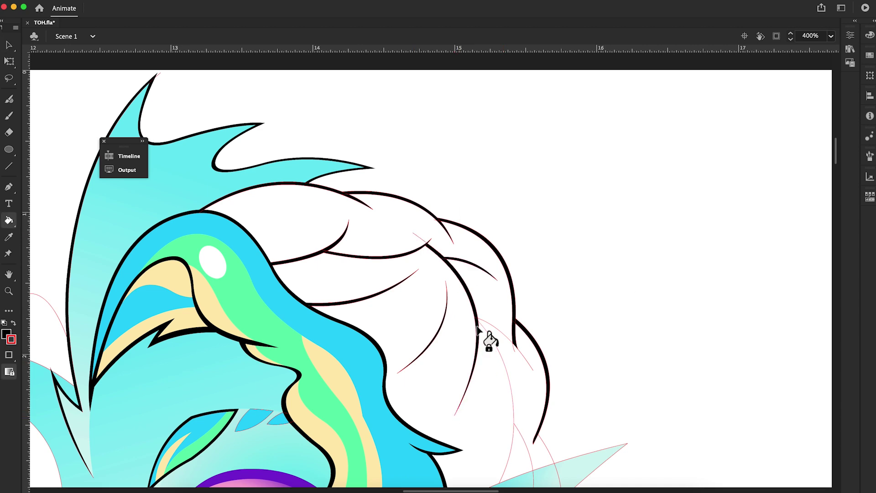
{"action": "key", "text": "v"}
{"action": "scroll", "coordinate": [626, 264], "scroll_direction": "down", "scroll_amount": 5}
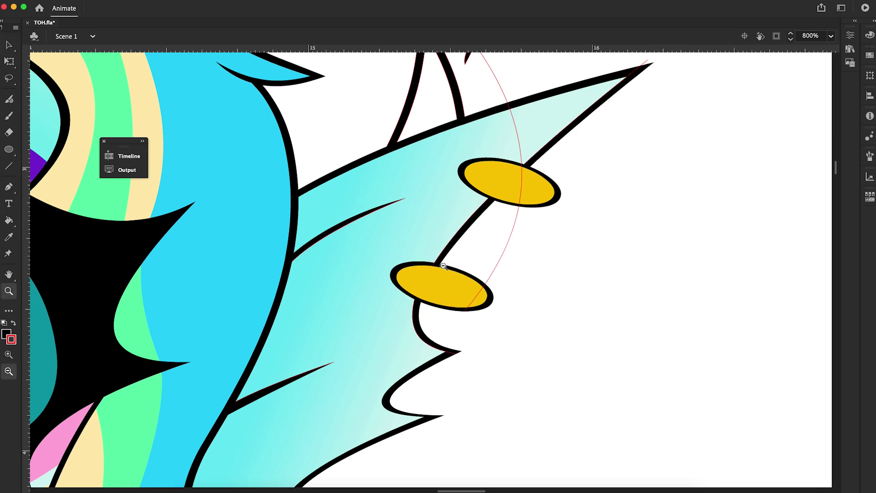
{"action": "key", "text": "super+minus"}
{"action": "key", "text": "super+minus"}
{"action": "key", "text": "v"}
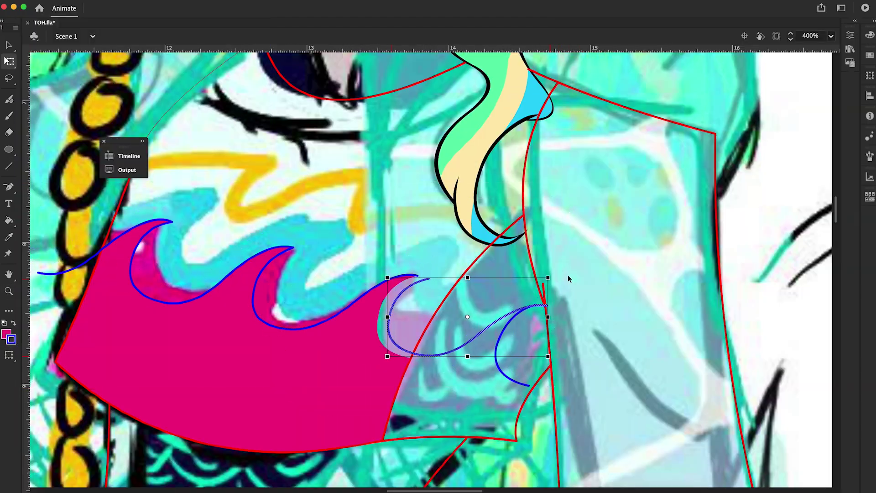
- Reshape the small blue wave stroke with Free Transform and fill the waves cyan
{"action": "left_click", "coordinate": [393, 270]}
{"action": "left_click_drag", "start_coordinate": [186, 300], "coordinate": [197, 285]}
{"action": "left_click", "coordinate": [8, 61]}
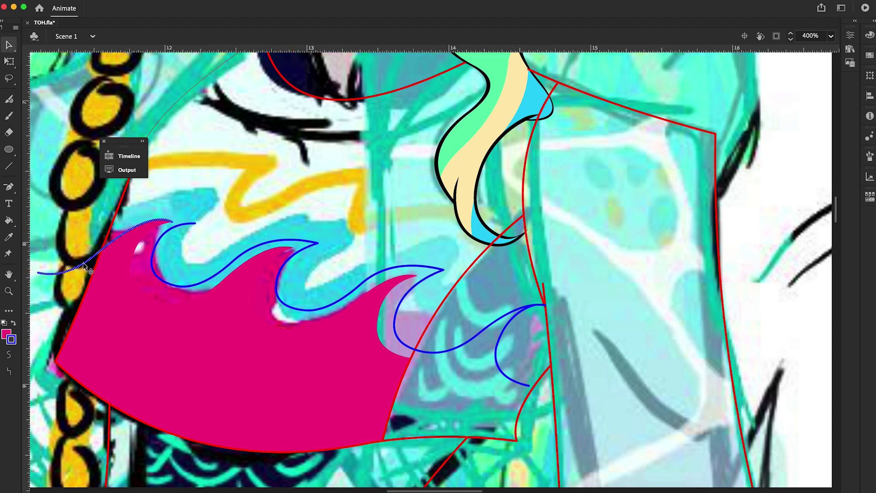
{"action": "left_click_drag", "start_coordinate": [84, 265], "coordinate": [92, 249]}
{"action": "left_click", "coordinate": [167, 289]}
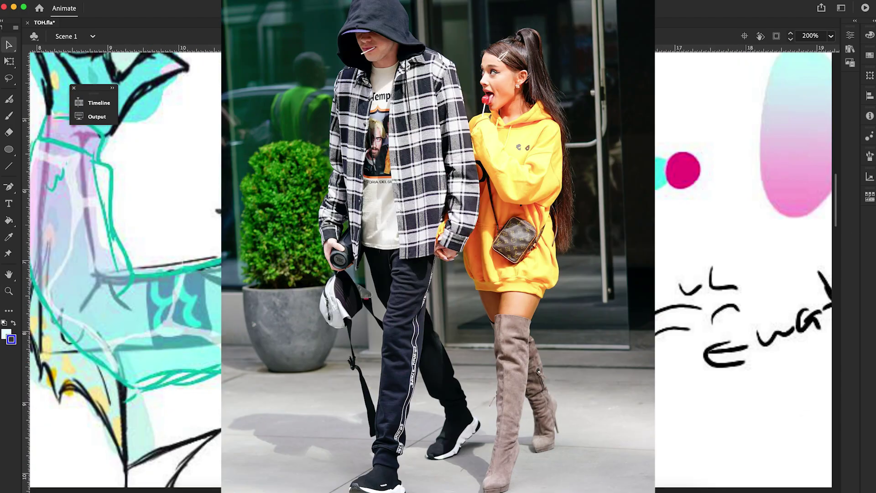
- Move the red scale pattern below the pink shirt onto the arm area
{"action": "scroll", "coordinate": [431, 270], "scroll_direction": "down", "scroll_amount": 2}
{"action": "key", "text": "k"}
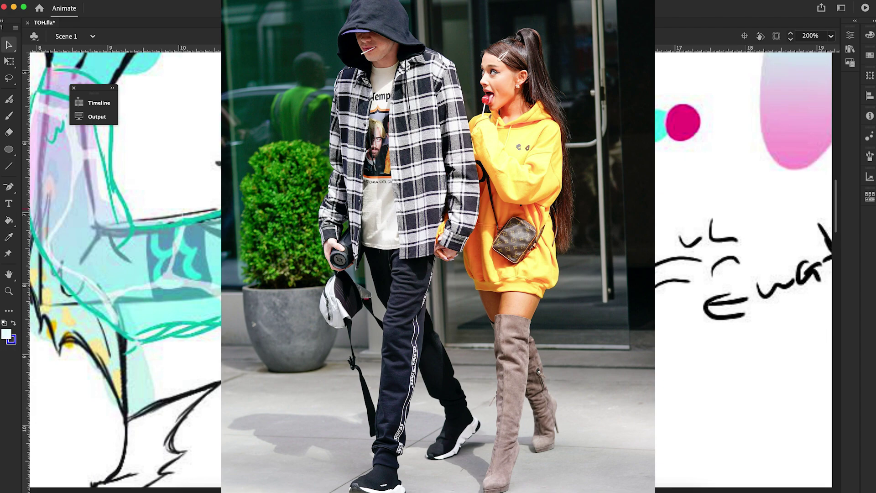
{"action": "scroll", "coordinate": [431, 269], "scroll_direction": "up", "scroll_amount": 5}
{"action": "scroll", "coordinate": [468, 342], "scroll_direction": "up", "scroll_amount": 4}
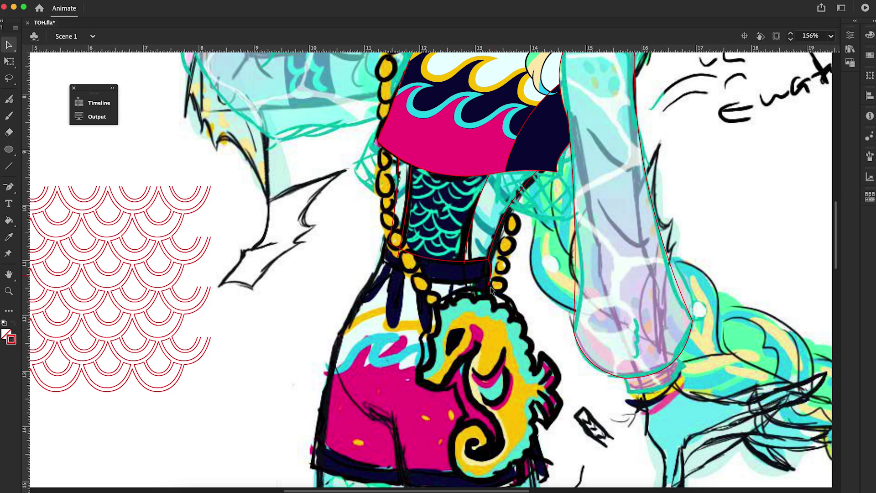
{"action": "left_click", "coordinate": [98, 255]}
{"action": "left_click_drag", "start_coordinate": [98, 255], "coordinate": [479, 245]}
{"action": "scroll", "coordinate": [424, 320], "scroll_direction": "up", "scroll_amount": 3}
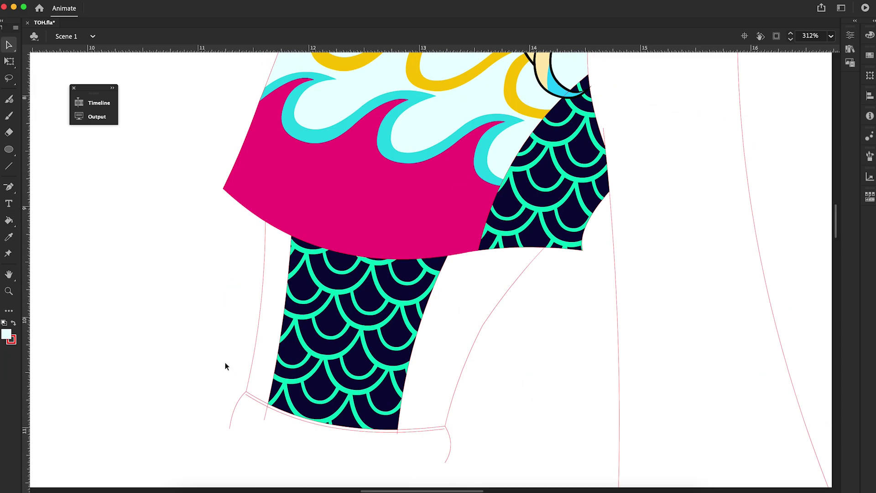
- Select the shirt's left edge stroke and sample the dark navy fill for the scales
{"action": "right_click", "coordinate": [237, 292]}
{"action": "key", "text": "Escape"}
{"action": "scroll", "coordinate": [454, 161], "scroll_direction": "up", "scroll_amount": 3}
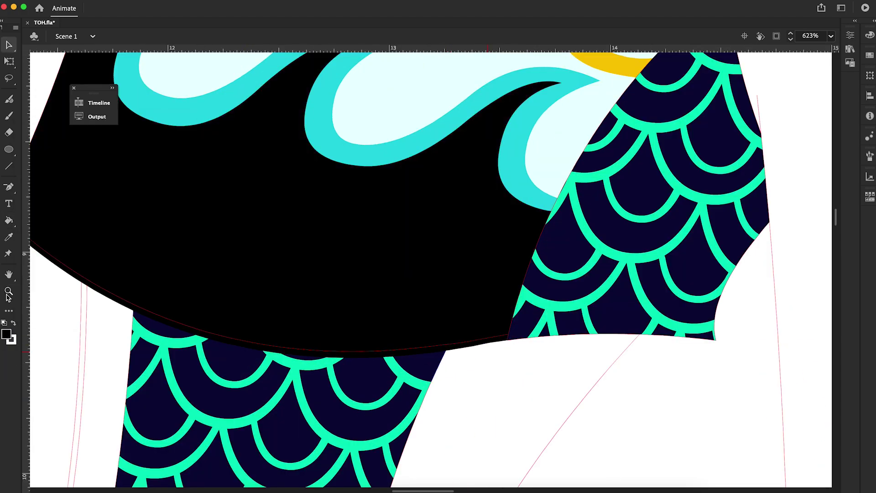
{"action": "left_click", "coordinate": [246, 360]}
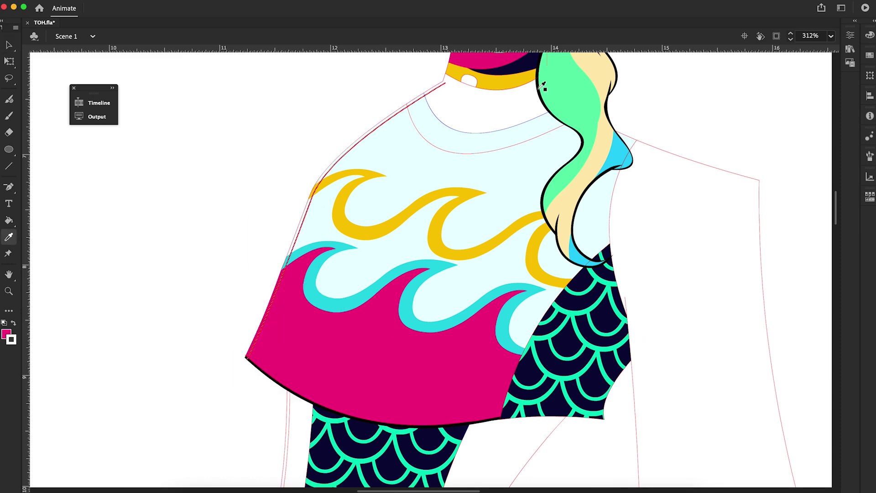
{"action": "scroll", "coordinate": [294, 358], "scroll_direction": "down", "scroll_amount": 10}
{"action": "left_click", "coordinate": [516, 191]}
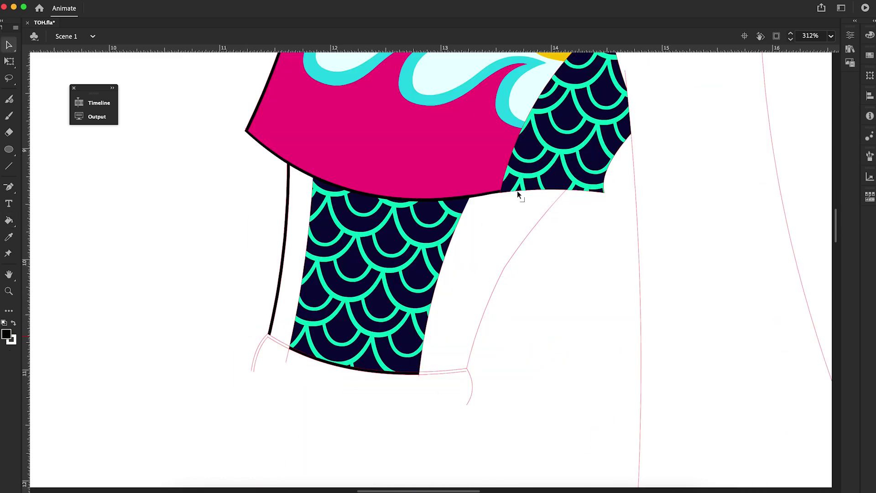
{"action": "key", "text": "v"}
{"action": "scroll", "coordinate": [474, 372], "scroll_direction": "up", "scroll_amount": 5}
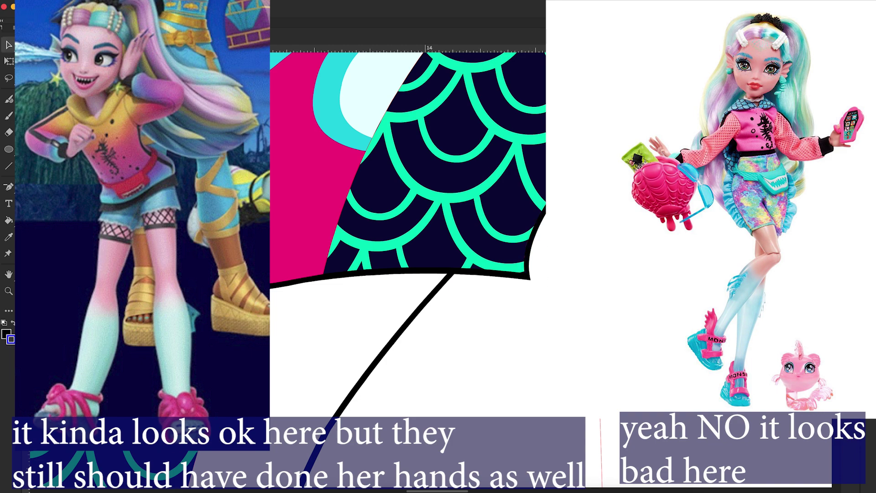
{"action": "scroll", "coordinate": [333, 414], "scroll_direction": "up", "scroll_amount": 4}
{"action": "scroll", "coordinate": [386, 300], "scroll_direction": "down", "scroll_amount": 3}
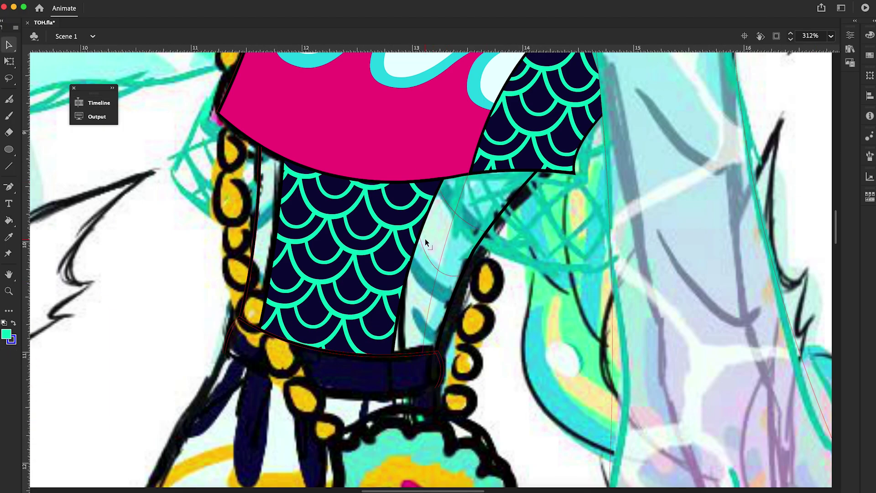
- Fill the arm area with teal using the Paint Bucket
{"action": "scroll", "coordinate": [466, 254], "scroll_direction": "up", "scroll_amount": 10}
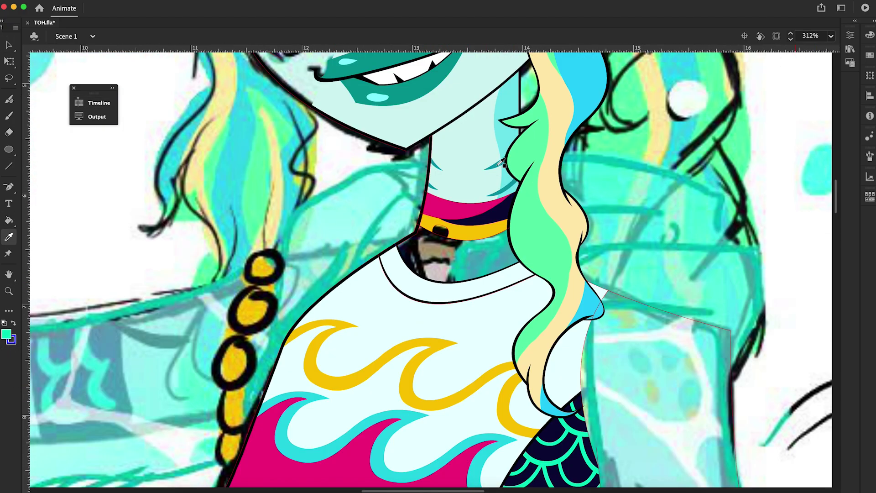
{"action": "scroll", "coordinate": [466, 254], "scroll_direction": "down", "scroll_amount": 12}
{"action": "key", "text": "k"}
{"action": "left_click", "coordinate": [470, 279]}
{"action": "key", "text": "super+minus"}
{"action": "scroll", "coordinate": [498, 196], "scroll_direction": "up", "scroll_amount": 5}
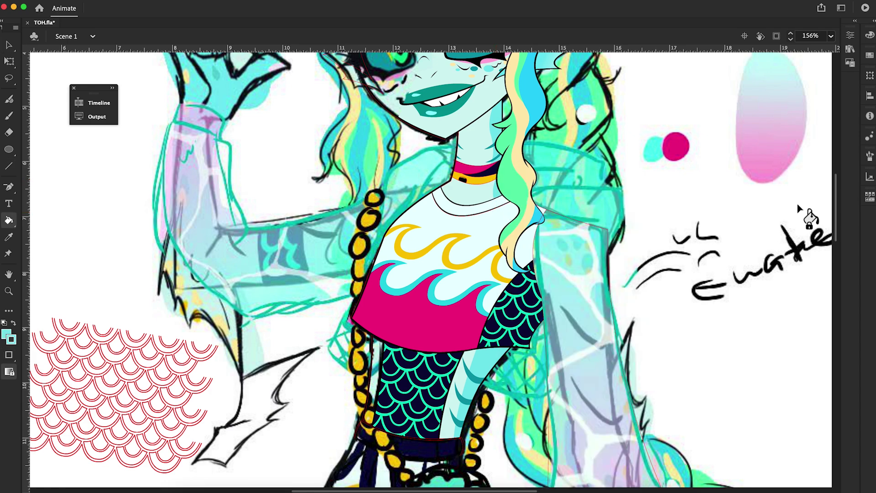
{"action": "scroll", "coordinate": [799, 208], "scroll_direction": "down", "scroll_amount": 6}
- Draw red guide strokes beside the left eye and adjust them with Free Transform at 623% zoom
{"action": "key", "text": "n"}
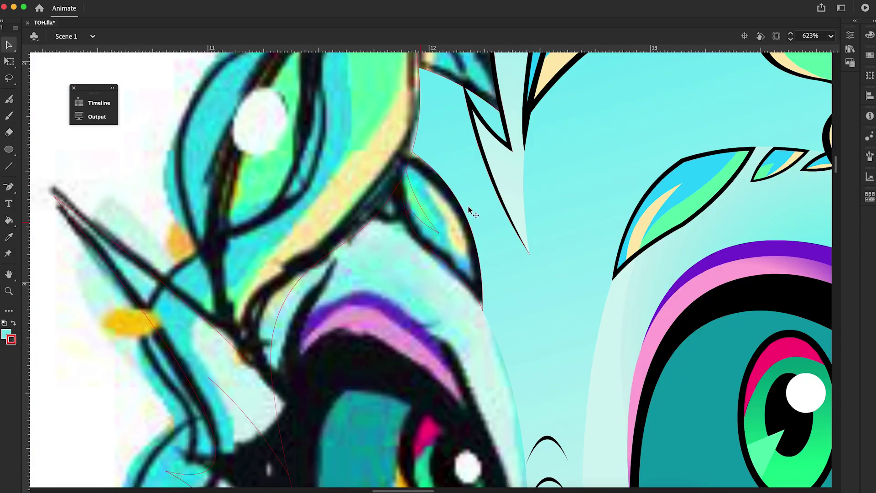
{"action": "scroll", "coordinate": [495, 245], "scroll_direction": "down", "scroll_amount": 8}
{"action": "key", "text": "n"}
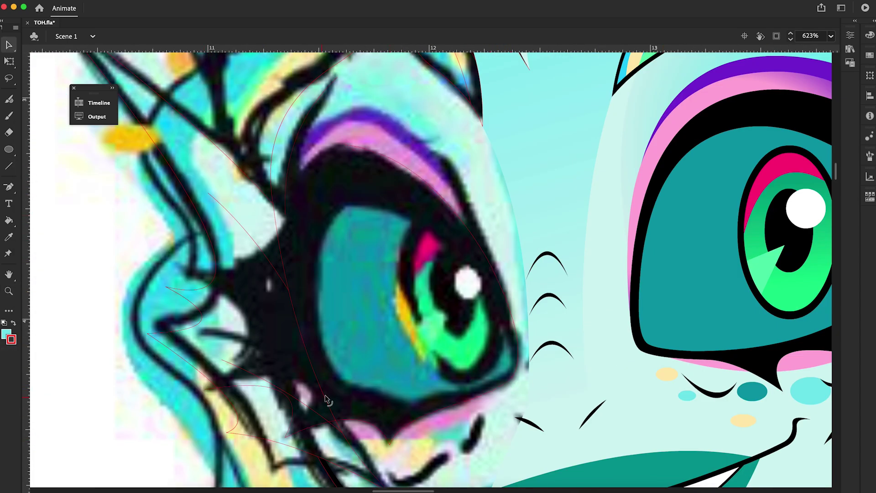
{"action": "left_click", "coordinate": [293, 225]}
{"action": "scroll", "coordinate": [287, 319], "scroll_direction": "right", "scroll_amount": 3}
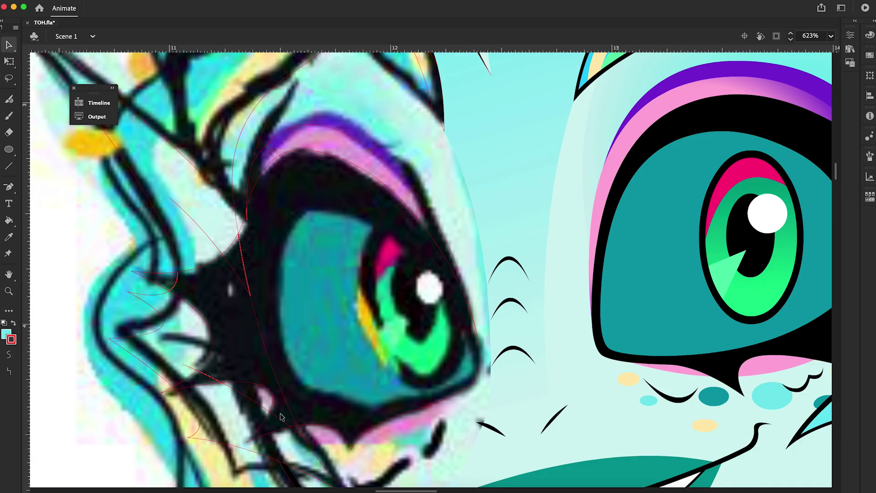
{"action": "key", "text": "q"}
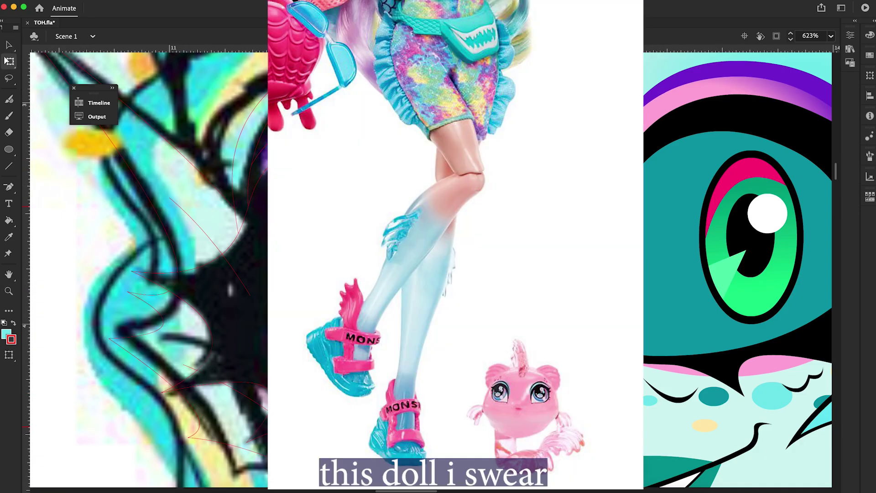
{"action": "key", "text": "v"}
{"action": "key", "text": "super+minus"}
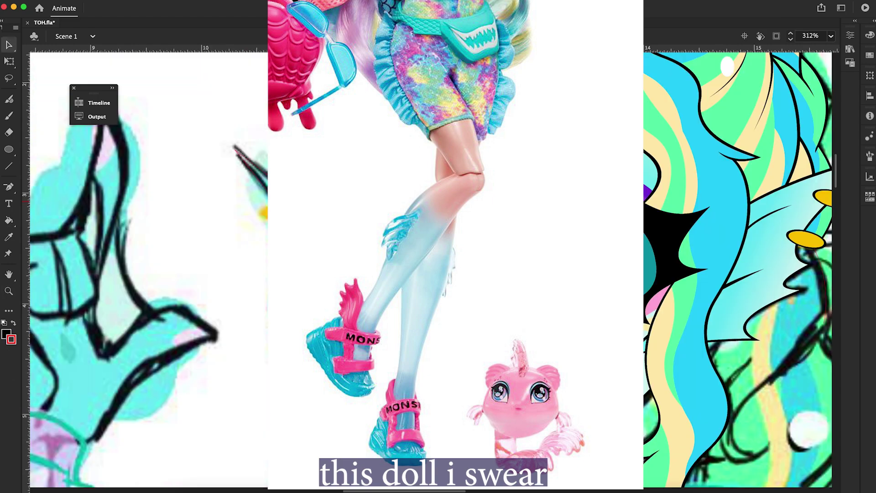
{"action": "key", "text": "super+equal"}
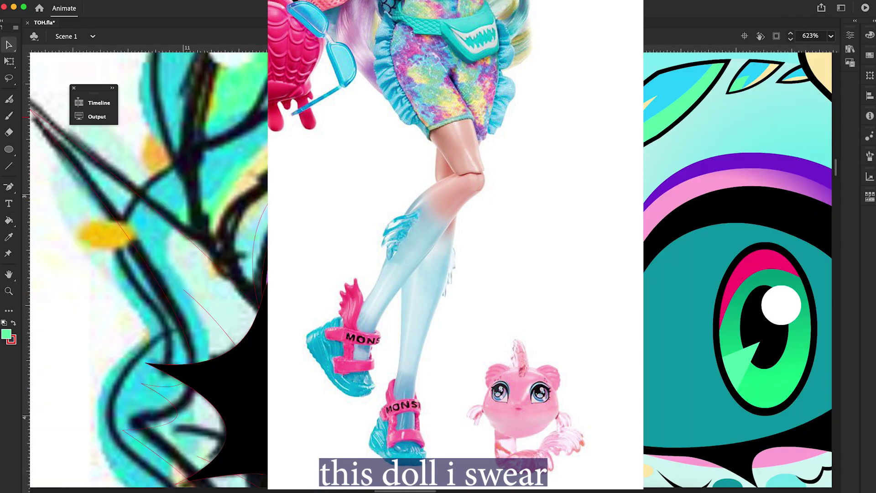
- Fill the left eye and the pointed left ear area with colour
{"action": "key", "text": "k"}
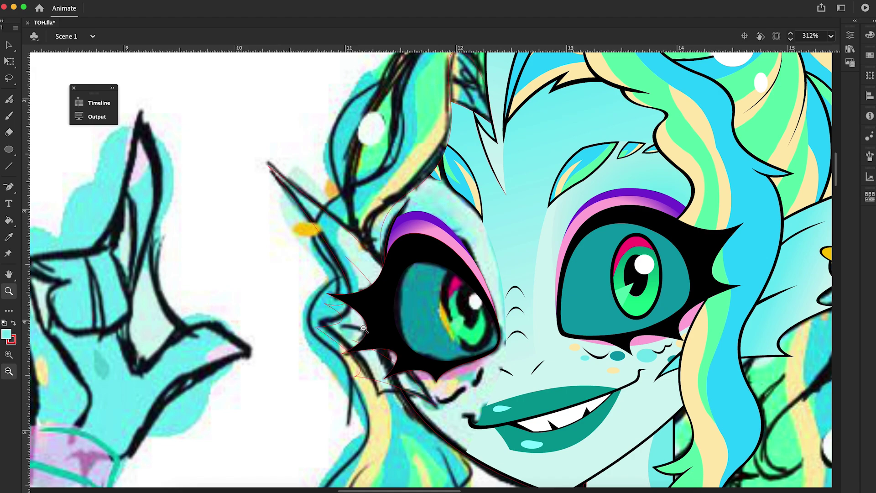
{"action": "left_click", "coordinate": [363, 328]}
{"action": "key", "text": "n"}
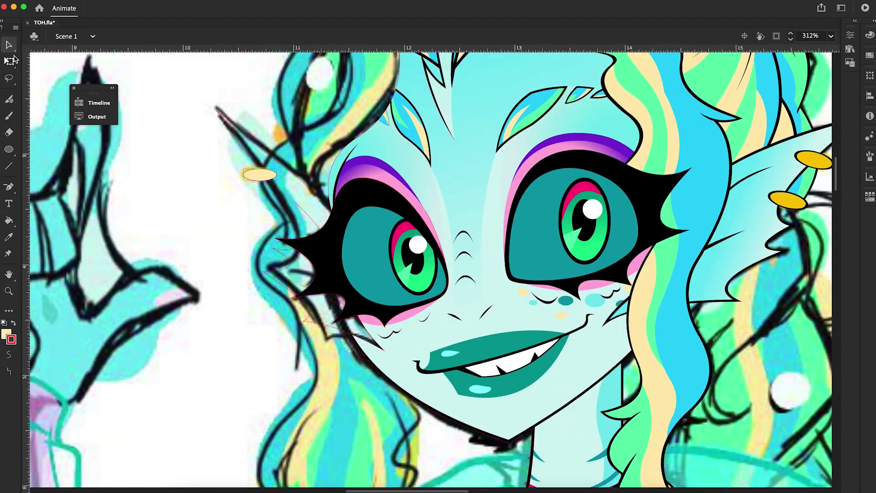
{"action": "left_click", "coordinate": [257, 155]}
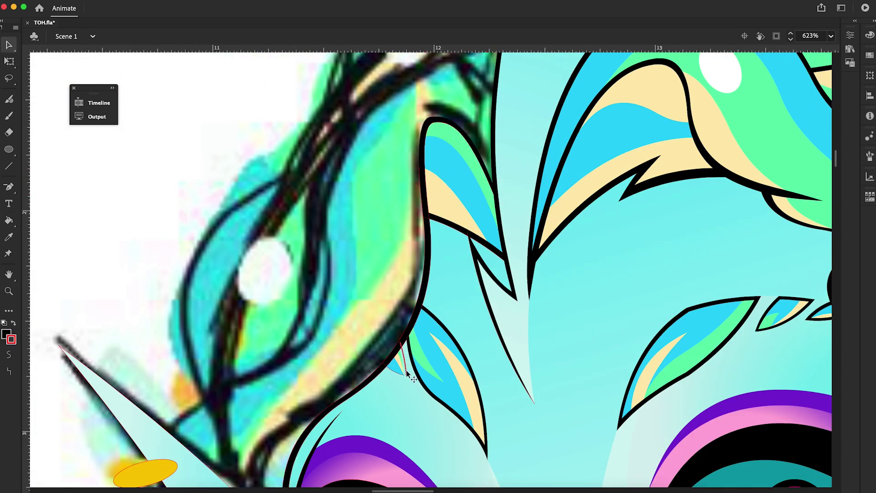
{"action": "scroll", "coordinate": [425, 237], "scroll_direction": "down", "scroll_amount": 5}
- Adjust the ear outline strokes and position the yellow earring oval
{"action": "left_click", "coordinate": [201, 320]}
{"action": "right_click", "coordinate": [270, 361]}
{"action": "key", "text": "Escape"}
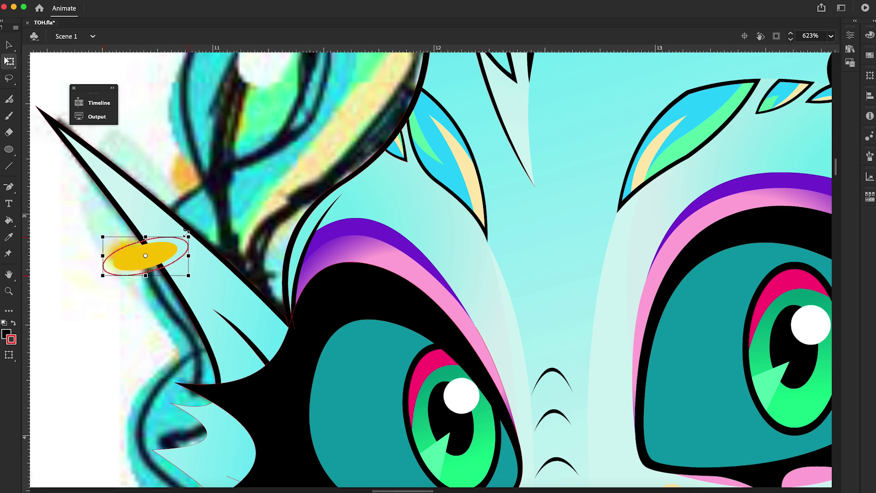
{"action": "scroll", "coordinate": [197, 233], "scroll_direction": "down", "scroll_amount": 5}
{"action": "left_click", "coordinate": [197, 234]}
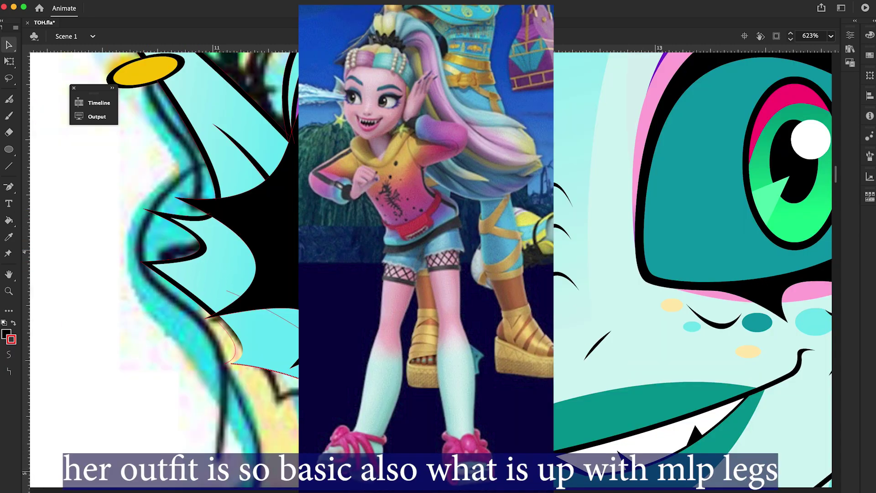
{"action": "key", "text": "ctrl+minus"}
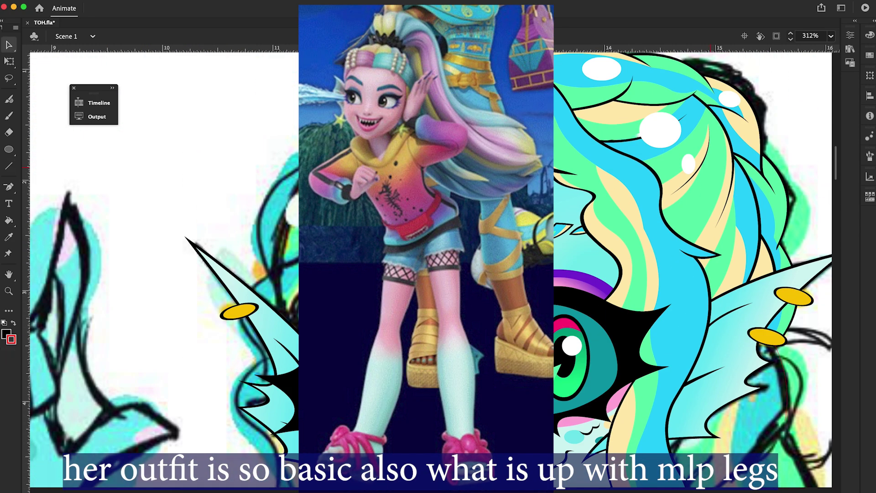
{"action": "scroll", "coordinate": [429, 269], "scroll_direction": "up", "scroll_amount": 3}
{"action": "key", "text": "v"}
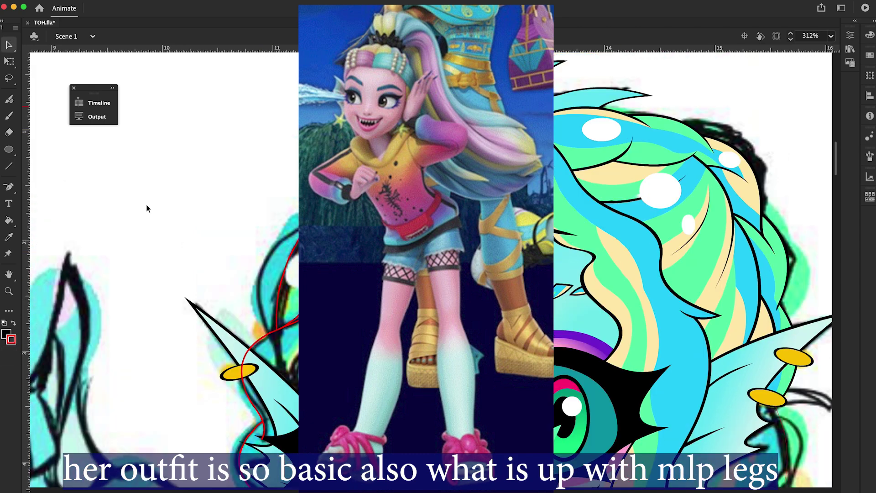
{"action": "scroll", "coordinate": [347, 254], "scroll_direction": "down", "scroll_amount": 15}
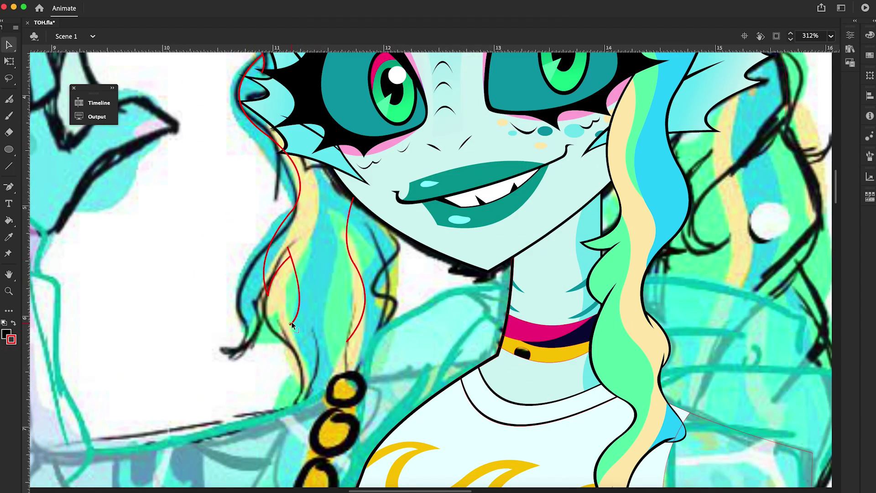
- Draw three red guide lines blocking in the raised jacket sleeve and hand
{"action": "scroll", "coordinate": [291, 424], "scroll_direction": "down", "scroll_amount": 10}
{"action": "key", "text": "n"}
{"action": "left_click_drag", "start_coordinate": [421, 151], "coordinate": [40, 244]}
{"action": "scroll", "coordinate": [429, 269], "scroll_direction": "left", "scroll_amount": 5}
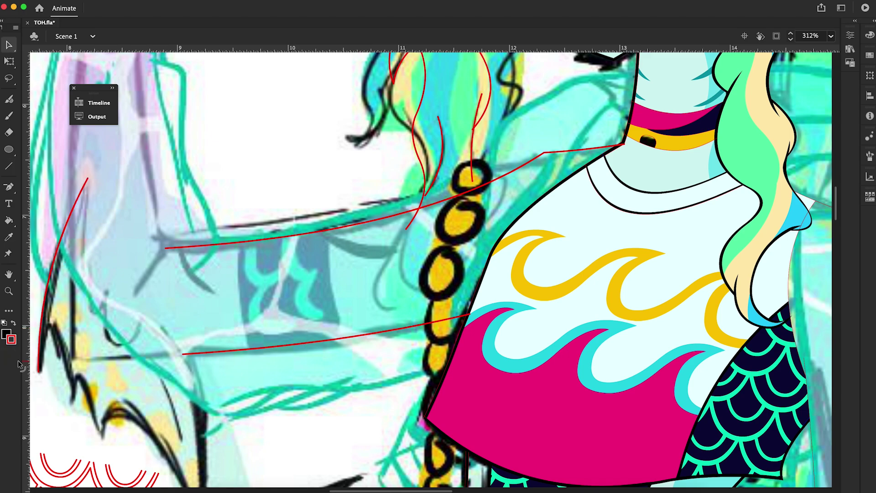
{"action": "left_click_drag", "start_coordinate": [470, 313], "coordinate": [182, 353]}
{"action": "scroll", "coordinate": [429, 269], "scroll_direction": "down", "scroll_amount": 8}
{"action": "scroll", "coordinate": [429, 269], "scroll_direction": "up", "scroll_amount": 4}
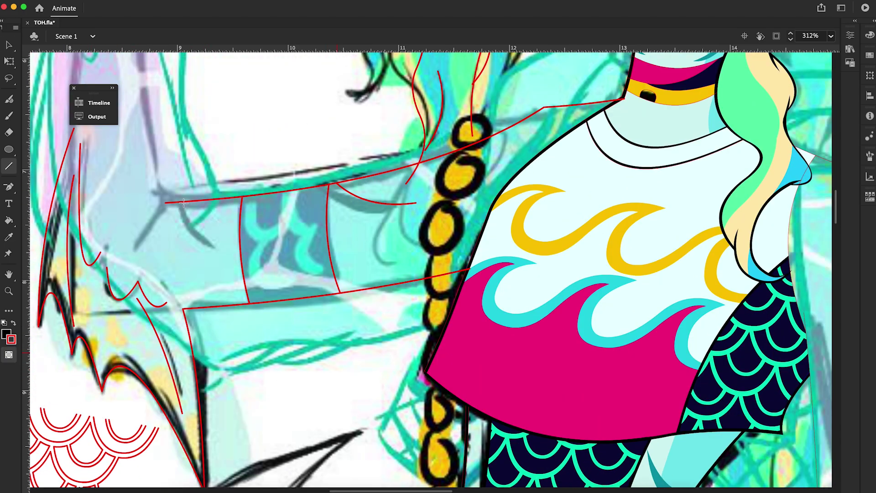
{"action": "scroll", "coordinate": [428, 269], "scroll_direction": "down", "scroll_amount": 8}
{"action": "left_click_drag", "start_coordinate": [449, 231], "coordinate": [500, 199]}
{"action": "key", "text": "super+minus"}
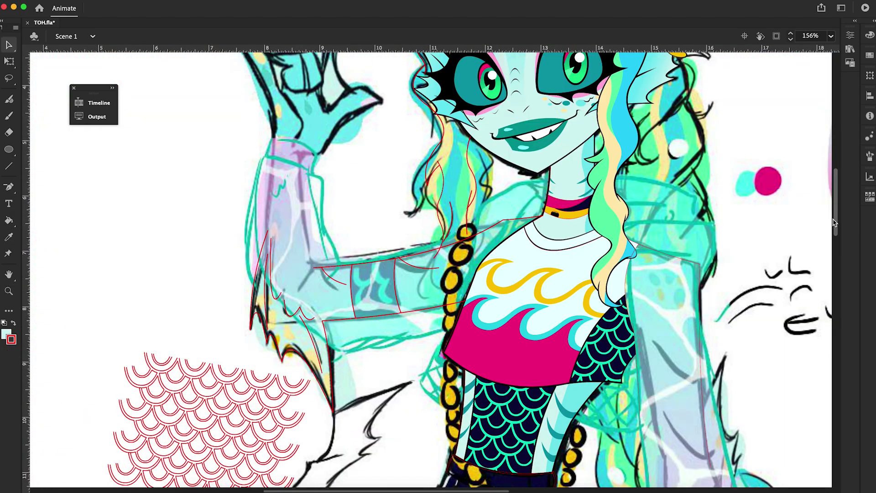
{"action": "scroll", "coordinate": [395, 358], "scroll_direction": "up", "scroll_amount": 5}
{"action": "key", "text": "super+equal"}
- Fill the left hair strands with beige, blue and green stripes
{"action": "right_click", "coordinate": [245, 303]}
{"action": "key", "text": "Escape"}
{"action": "scroll", "coordinate": [359, 164], "scroll_direction": "up", "scroll_amount": 10}
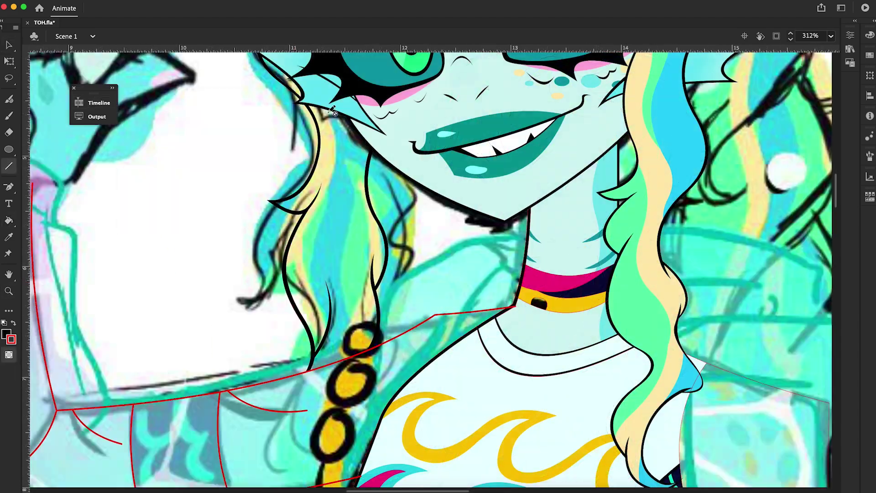
{"action": "scroll", "coordinate": [359, 164], "scroll_direction": "down", "scroll_amount": 8}
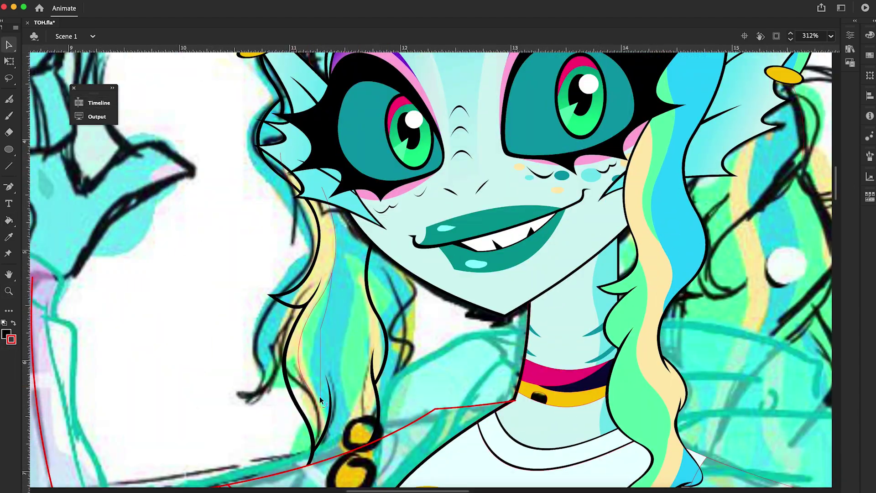
{"action": "scroll", "coordinate": [319, 396], "scroll_direction": "down", "scroll_amount": 3}
{"action": "key", "text": "super+minus"}
{"action": "key", "text": "k"}
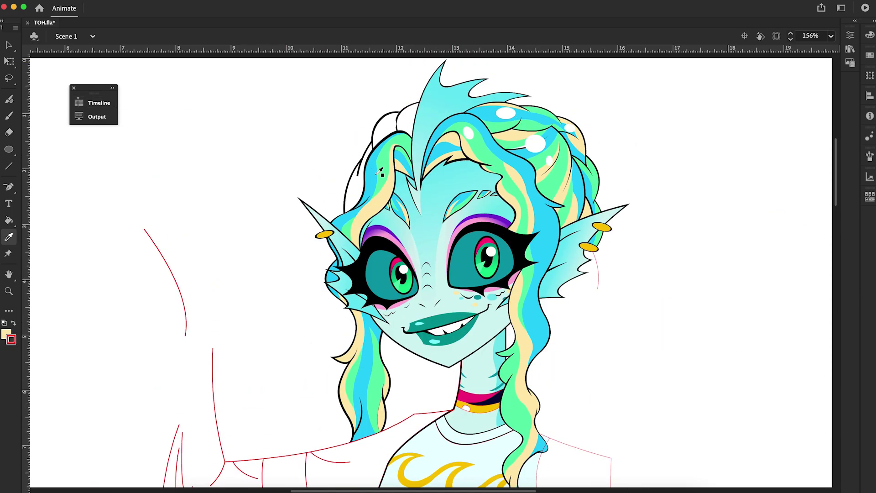
{"action": "key", "text": "super+equal"}
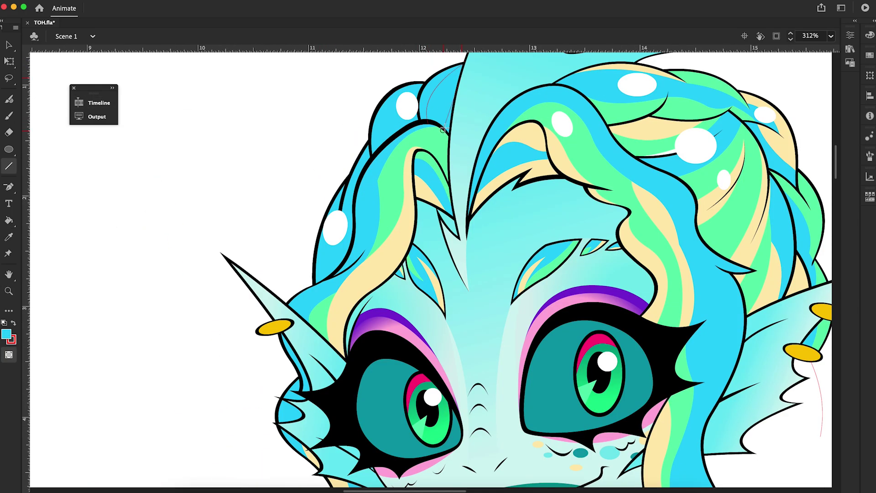
{"action": "key", "text": "v"}
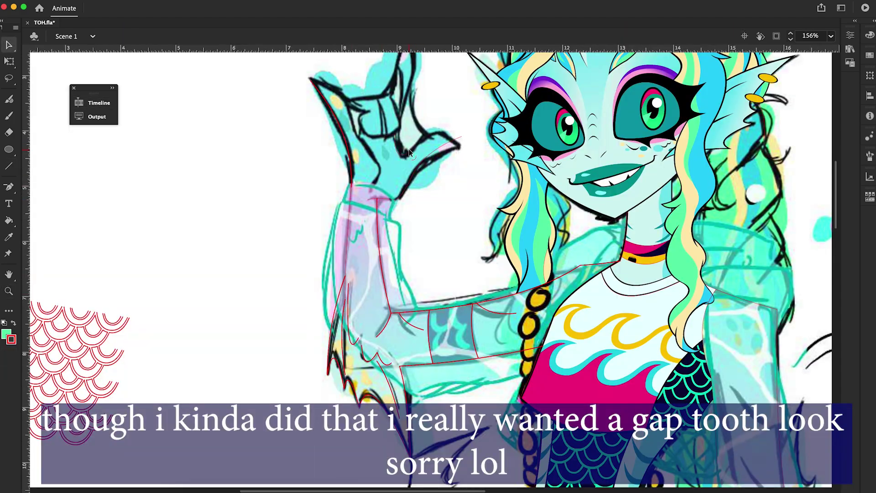
{"action": "scroll", "coordinate": [397, 139], "scroll_direction": "right", "scroll_amount": 5}
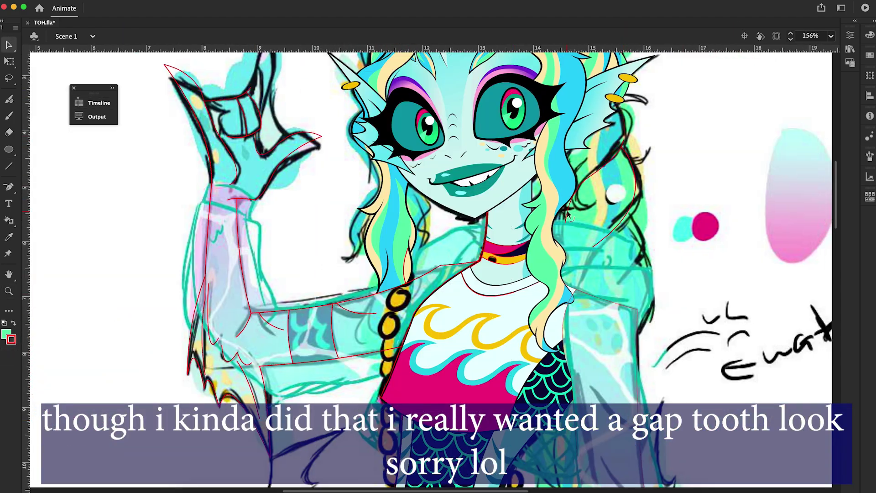
{"action": "key", "text": "super+equal"}
{"action": "key", "text": "o"}
{"action": "left_click_drag", "start_coordinate": [588, 316], "coordinate": [595, 330]}
{"action": "left_click_drag", "start_coordinate": [603, 315], "coordinate": [612, 327]}
{"action": "left_click_drag", "start_coordinate": [604, 336], "coordinate": [611, 348]}
{"action": "left_click_drag", "start_coordinate": [615, 333], "coordinate": [624, 350]}
{"action": "left_click_drag", "start_coordinate": [622, 310], "coordinate": [628, 323]}
{"action": "left_click_drag", "start_coordinate": [579, 300], "coordinate": [592, 308]}
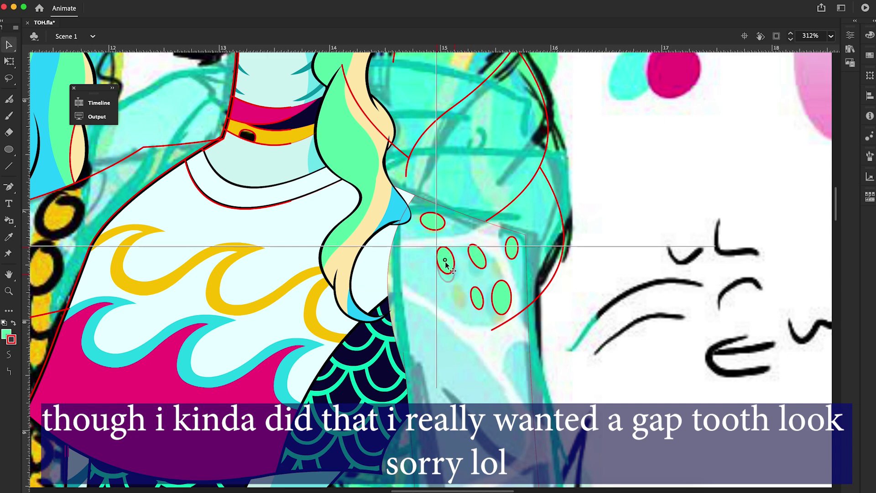
{"action": "left_click_drag", "start_coordinate": [479, 267], "coordinate": [478, 262]}
{"action": "scroll", "coordinate": [473, 350], "scroll_direction": "up", "scroll_amount": 2}
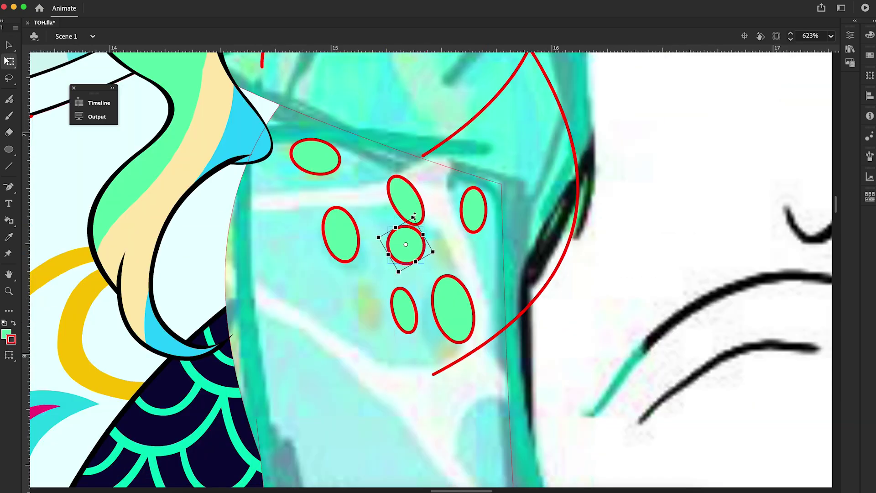
{"action": "scroll", "coordinate": [405, 244], "scroll_direction": "down", "scroll_amount": 2}
{"action": "key", "text": "v"}
{"action": "scroll", "coordinate": [454, 297], "scroll_direction": "up", "scroll_amount": 5}
{"action": "scroll", "coordinate": [454, 297], "scroll_direction": "left", "scroll_amount": 3}
{"action": "key", "text": "i"}
{"action": "left_click", "coordinate": [291, 74]}
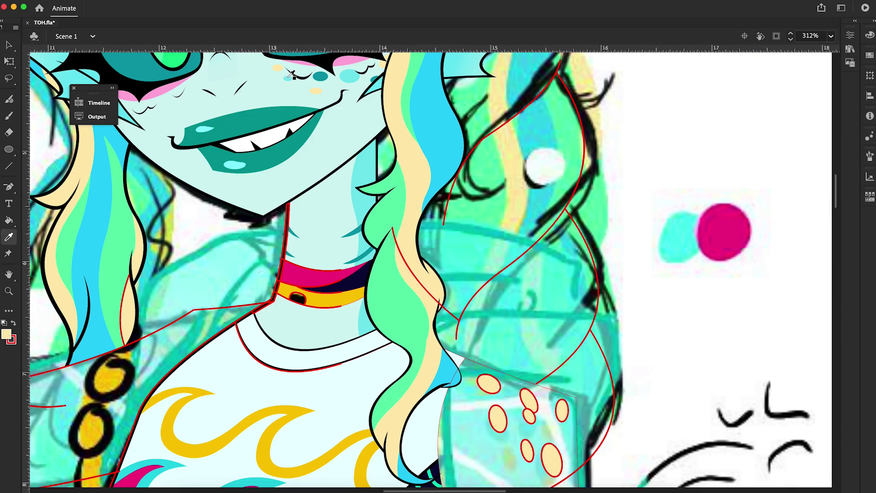
{"action": "key", "text": "z"}
{"action": "key", "text": "ctrl+minus"}
{"action": "key", "text": "ctrl+minus"}
{"action": "key", "text": "ctrl+equal"}
{"action": "key", "text": "v"}
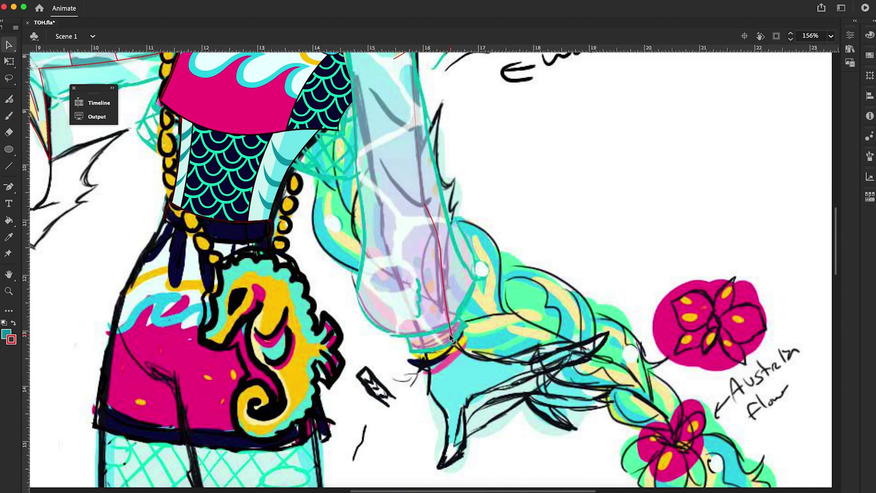
{"action": "key", "text": "v"}
{"action": "left_click_drag", "start_coordinate": [371, 88], "coordinate": [458, 191]}
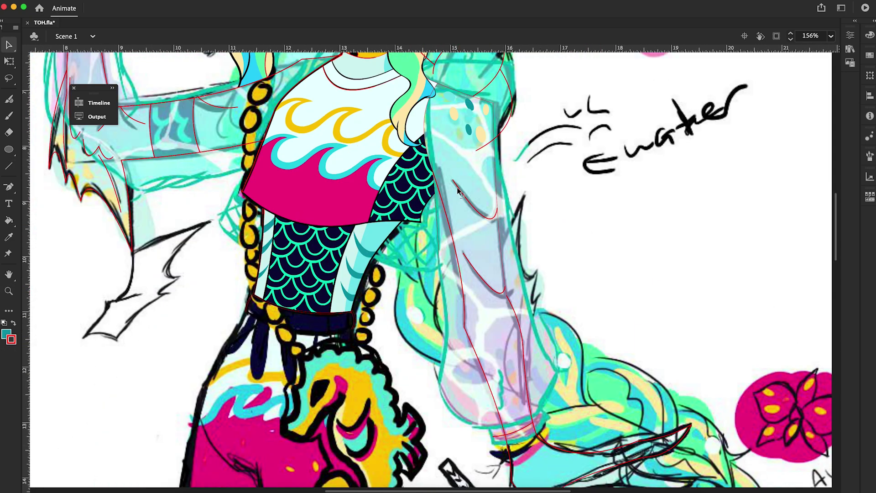
{"action": "scroll", "coordinate": [493, 459], "scroll_direction": "down", "scroll_amount": 5}
{"action": "scroll", "coordinate": [433, 109], "scroll_direction": "up", "scroll_amount": 4}
{"action": "key", "text": "v"}
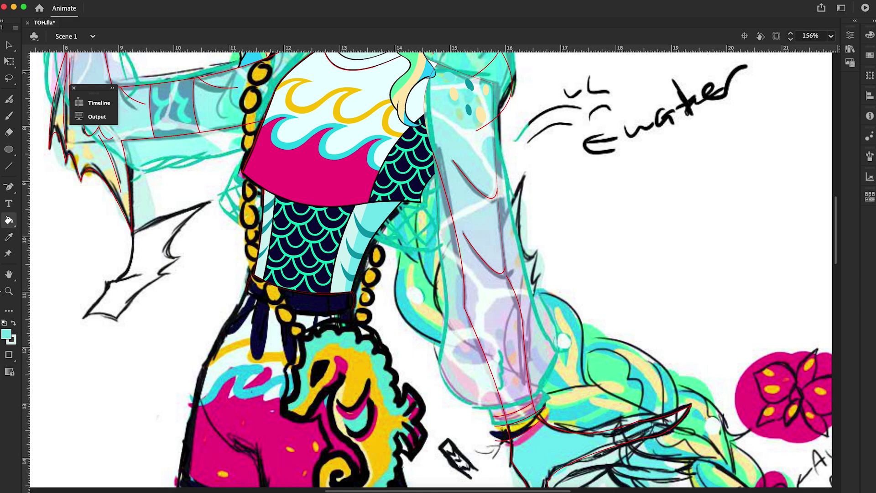
{"action": "key", "text": "ctrl+minus"}
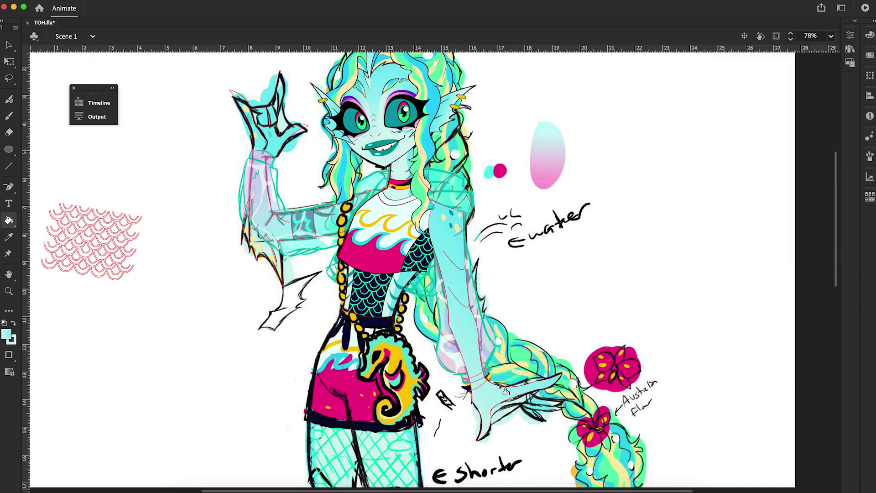
{"action": "key", "text": "v"}
{"action": "double_click", "coordinate": [463, 233]}
- Zoom in on the raised hand and check the scale pattern swatch
{"action": "key", "text": "Escape"}
{"action": "key", "text": "z"}
{"action": "left_click", "coordinate": [269, 109]}
{"action": "left_click", "coordinate": [362, 181]}
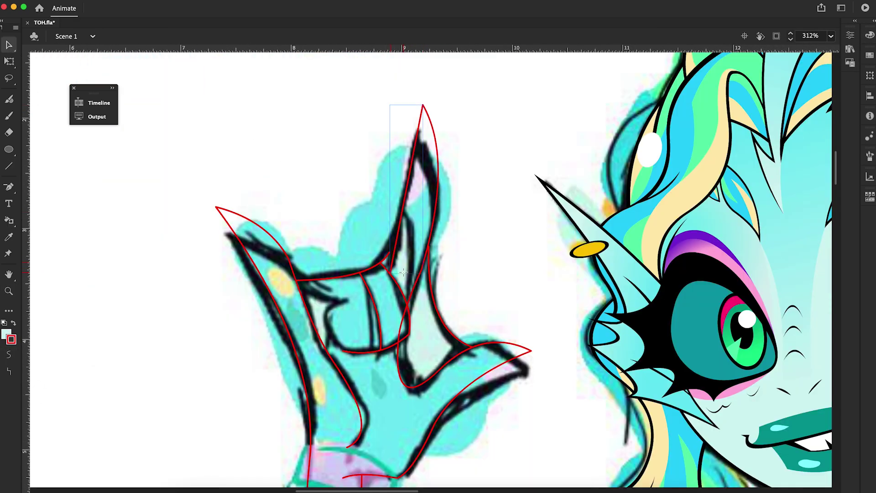
{"action": "key", "text": "ctrl+minus"}
{"action": "key", "text": "ctrl+minus"}
{"action": "key", "text": "ctrl+minus"}
{"action": "key", "text": "ctrl+equal"}
{"action": "key", "text": "ctrl+equal"}
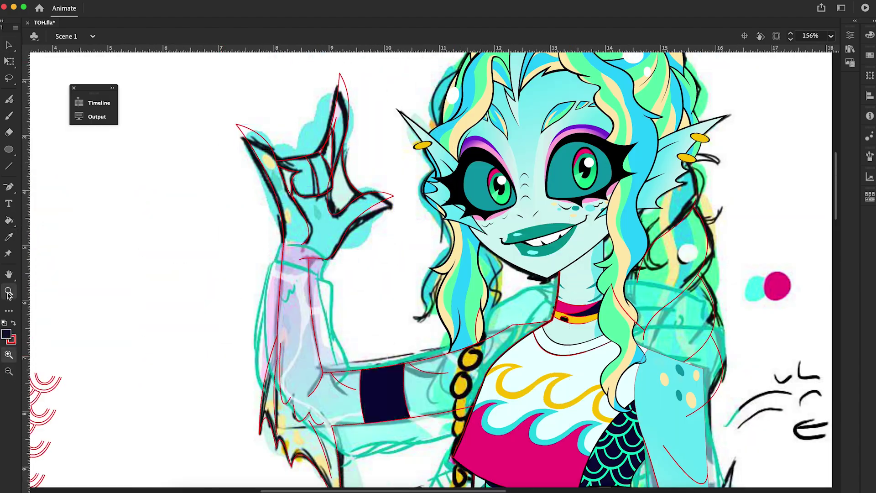
{"action": "key", "text": "ctrl+equal"}
{"action": "key", "text": "ctrl+minus"}
{"action": "key", "text": "ctrl+minus"}
{"action": "left_click", "coordinate": [412, 141]}
- Fill the forearm band with the navy and teal scale bitmap fill
{"action": "key", "text": "k"}
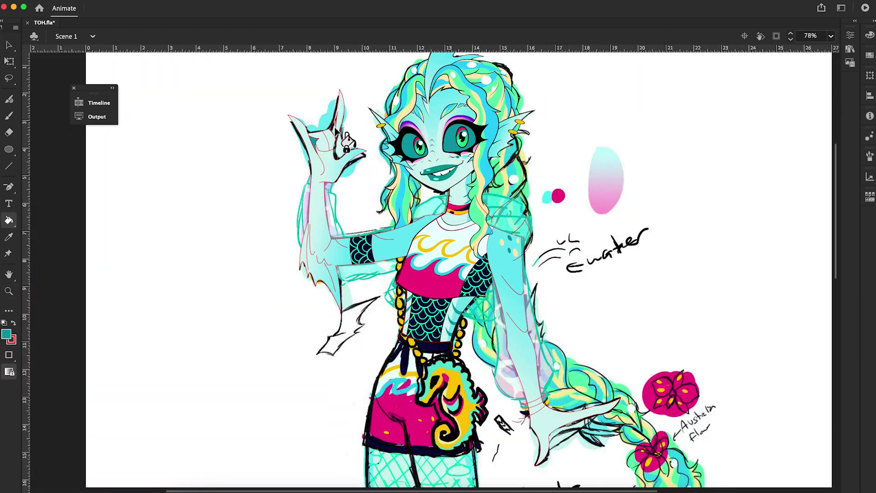
{"action": "scroll", "coordinate": [588, 411], "scroll_direction": "up", "scroll_amount": 3}
{"action": "scroll", "coordinate": [502, 319], "scroll_direction": "up", "scroll_amount": 5}
{"action": "scroll", "coordinate": [420, 277], "scroll_direction": "up", "scroll_amount": 4}
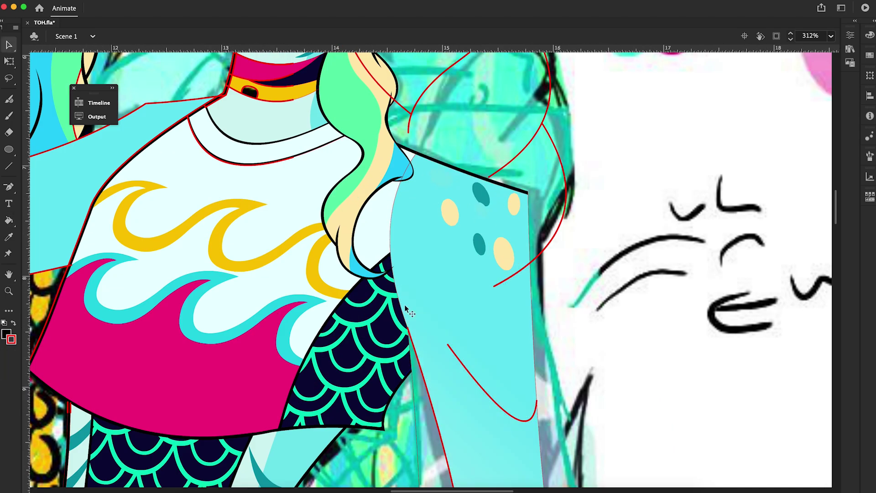
{"action": "scroll", "coordinate": [420, 277], "scroll_direction": "up", "scroll_amount": 2}
{"action": "key", "text": "ctrl+minus"}
{"action": "key", "text": "ctrl+minus"}
{"action": "key", "text": "ctrl+minus"}
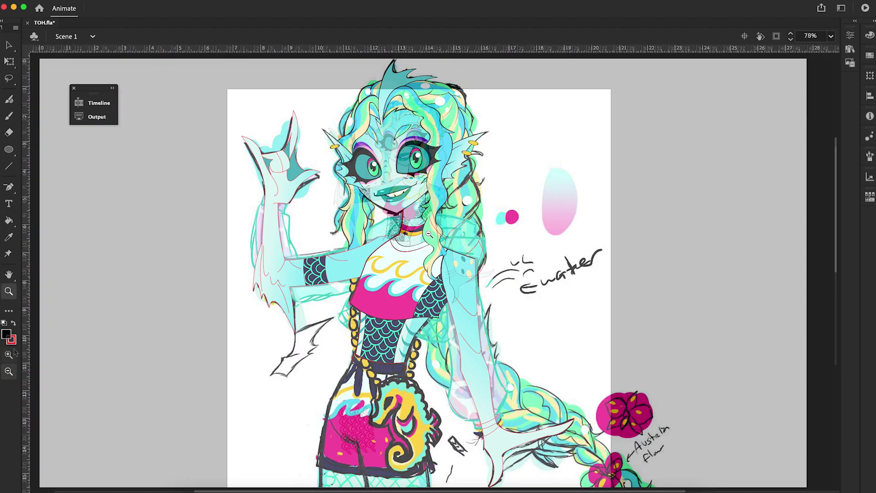
{"action": "key", "text": "z"}
{"action": "key", "text": "ctrl+equal"}
{"action": "key", "text": "ctrl+equal"}
{"action": "key", "text": "ctrl+equal"}
{"action": "scroll", "coordinate": [447, 232], "scroll_direction": "down", "scroll_amount": 5}
{"action": "scroll", "coordinate": [448, 201], "scroll_direction": "up", "scroll_amount": 5}
- Adjust the braid's outer strand and ink its stroke as a thick black outline
{"action": "key", "text": "q"}
{"action": "left_click", "coordinate": [447, 201]}
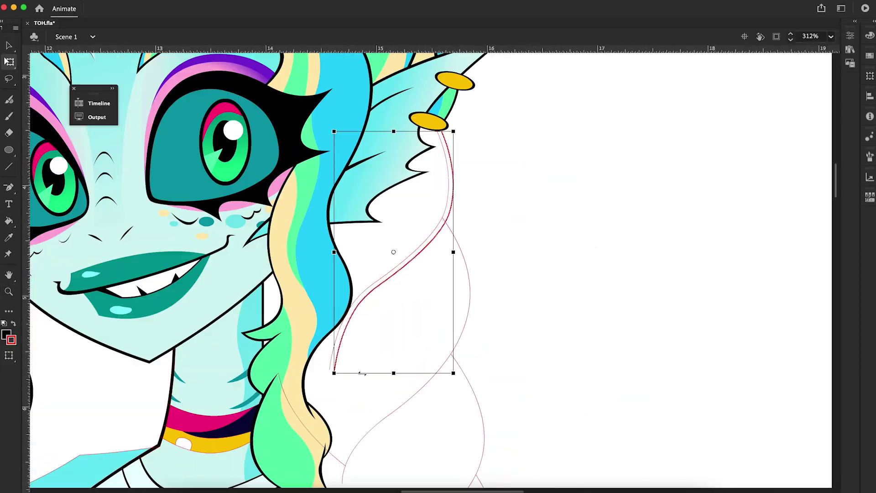
{"action": "key", "text": "v"}
{"action": "left_click", "coordinate": [467, 305]}
{"action": "scroll", "coordinate": [532, 328], "scroll_direction": "down", "scroll_amount": 2}
{"action": "left_click", "coordinate": [338, 411]}
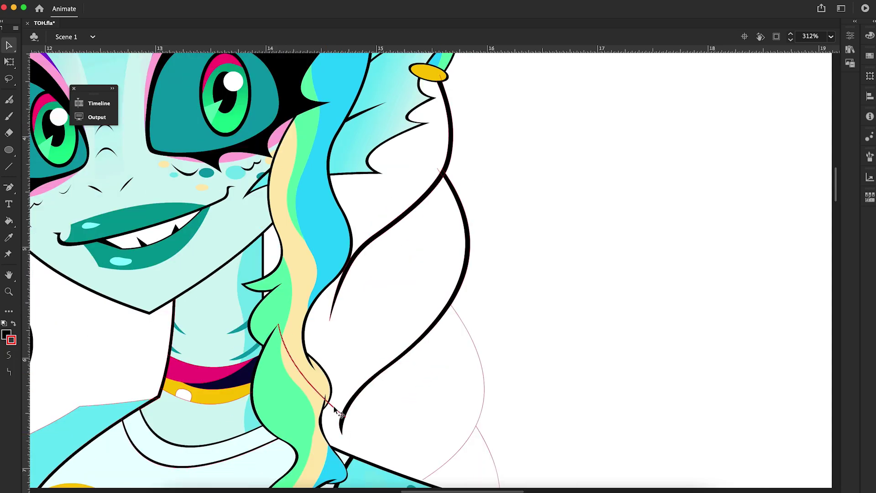
{"action": "scroll", "coordinate": [336, 412], "scroll_direction": "down", "scroll_amount": 6}
{"action": "right_click", "coordinate": [470, 329]}
{"action": "key", "text": "Escape"}
{"action": "scroll", "coordinate": [505, 331], "scroll_direction": "down", "scroll_amount": 12}
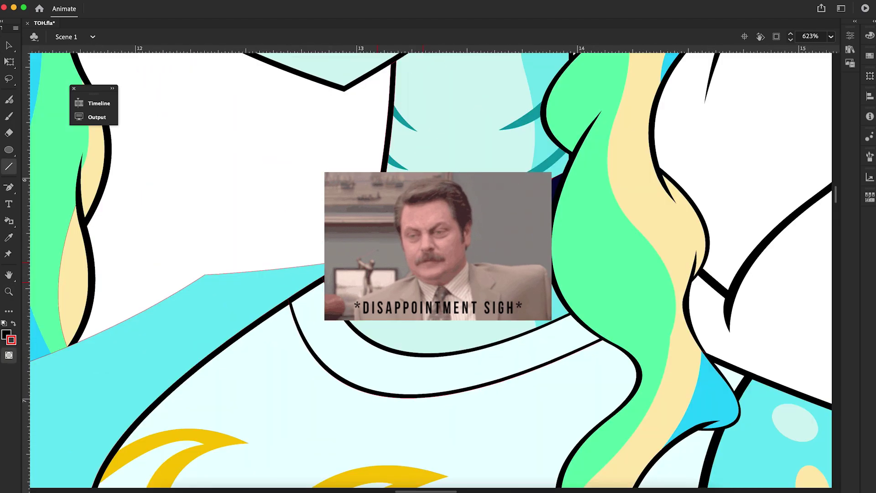
{"action": "key", "text": "v"}
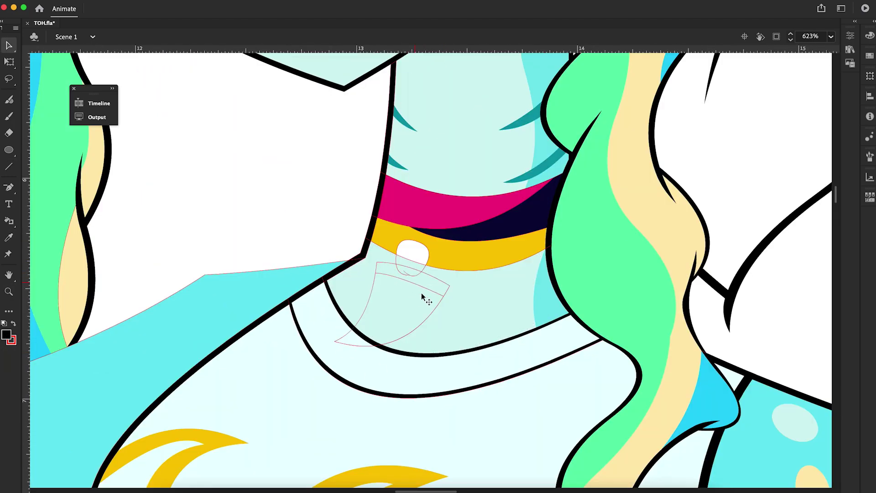
- Break apart the fang pendant and fill it tan
{"action": "left_click", "coordinate": [400, 272]}
{"action": "right_click", "coordinate": [394, 260]}
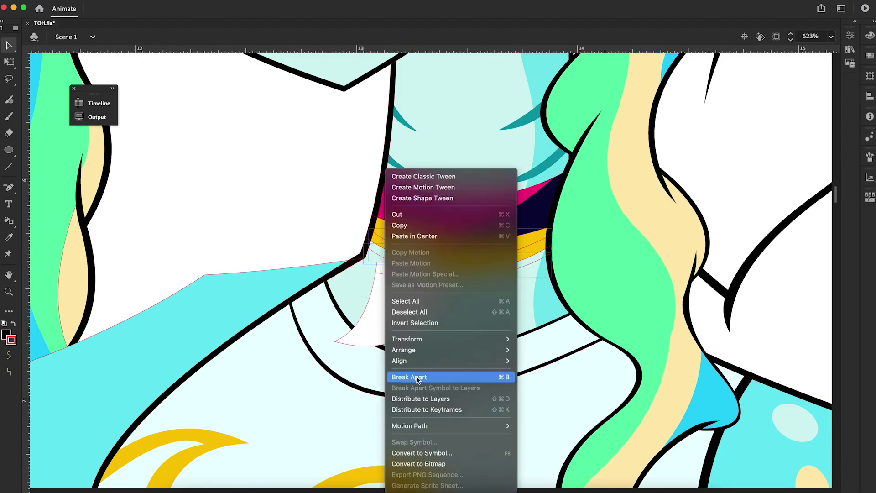
{"action": "left_click", "coordinate": [391, 376]}
{"action": "key", "text": "k"}
{"action": "left_click", "coordinate": [418, 328]}
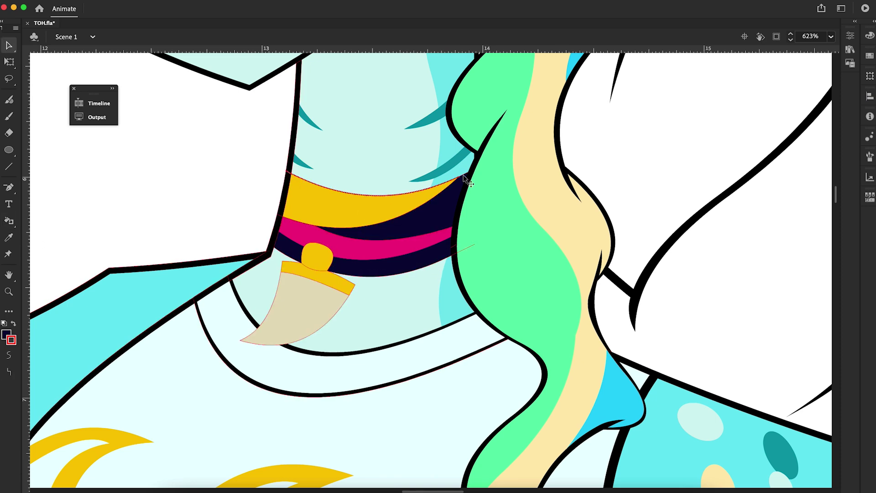
- Zoom in and select the choker's band lines to restripe them yellow, pink and navy
{"action": "left_click", "coordinate": [450, 189]}
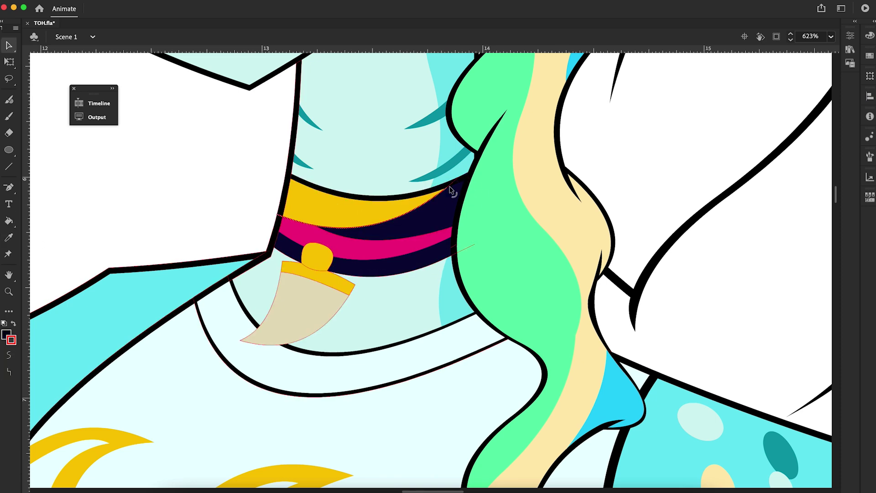
{"action": "key", "text": "v"}
{"action": "key", "text": "super+equal"}
{"action": "left_click", "coordinate": [450, 257]}
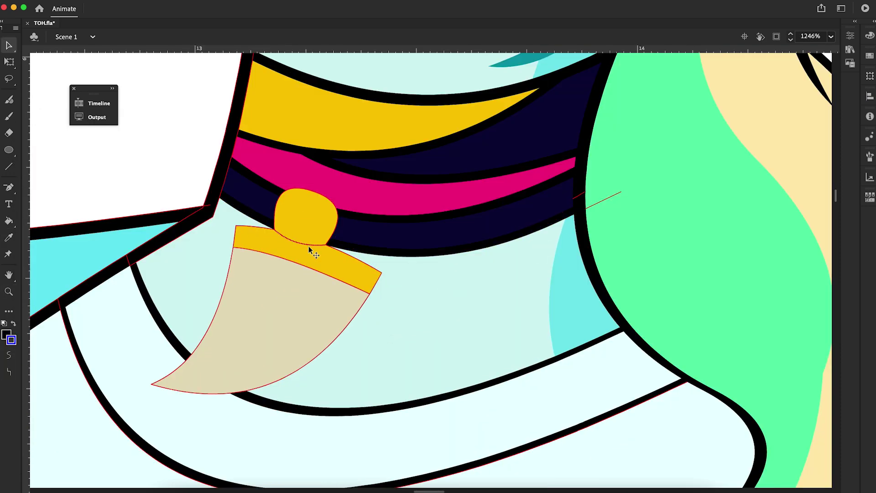
- Zoom to 623% on the neckline and draw four dark oval spots on the jacket shoulder
{"action": "left_click", "coordinate": [250, 259]}
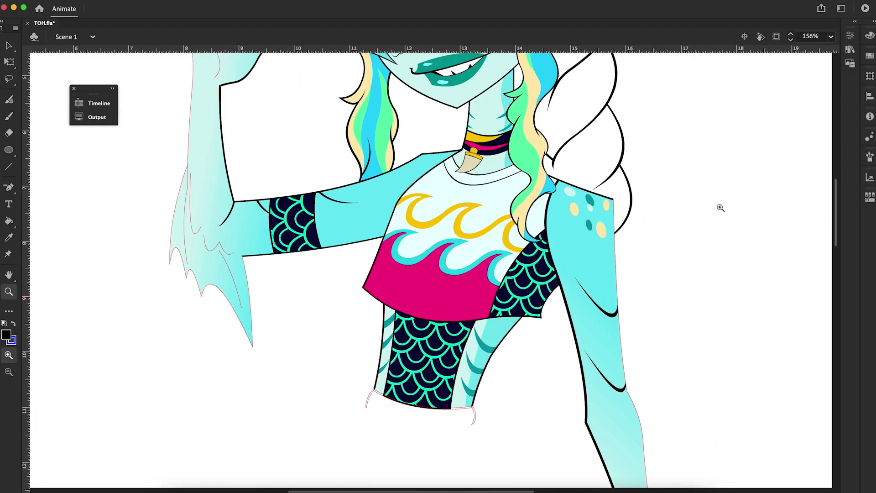
{"action": "key", "text": "super+equal"}
{"action": "key", "text": "n"}
{"action": "key", "text": "super+equal"}
{"action": "left_click", "coordinate": [193, 319]}
{"action": "left_click", "coordinate": [242, 297]}
{"action": "left_click", "coordinate": [293, 278]}
{"action": "left_click", "coordinate": [344, 260]}
- Reshape the shoulder spots and ready a light blue fill
{"action": "left_click", "coordinate": [234, 299]}
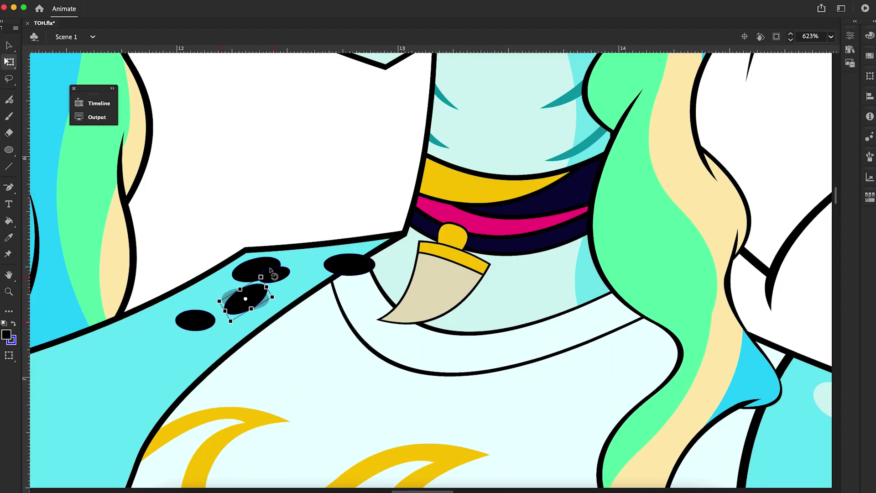
{"action": "left_click", "coordinate": [346, 260]}
{"action": "key", "text": "k"}
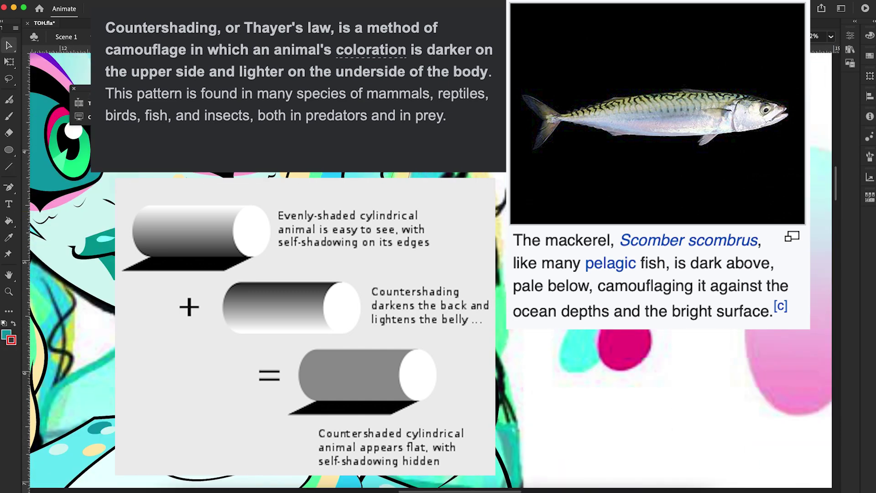
{"action": "key", "text": "k"}
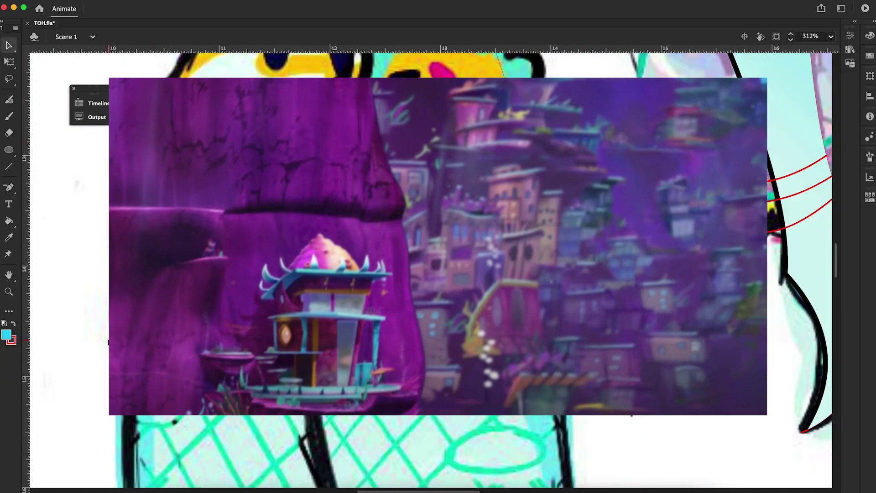
- Copy the yellow and teal wave strokes onto the pink shorts
{"action": "key", "text": "n"}
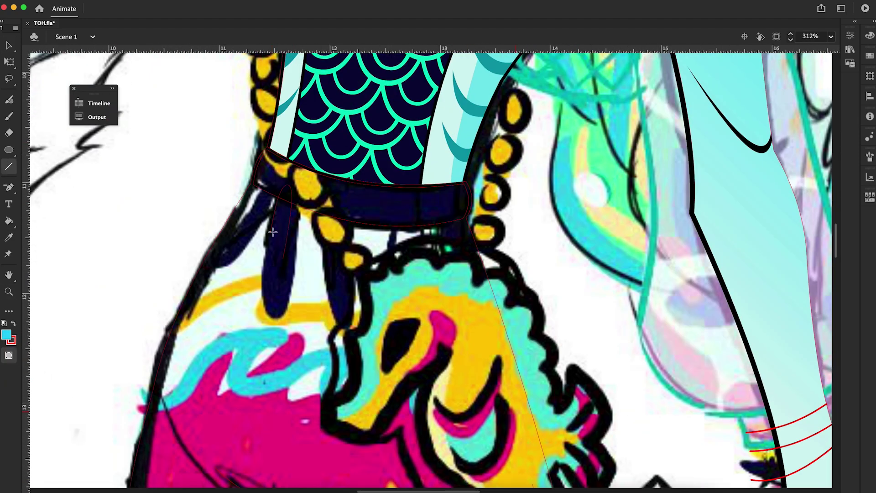
{"action": "left_click", "coordinate": [323, 313]}
{"action": "left_click", "coordinate": [466, 297], "text": "alt"}
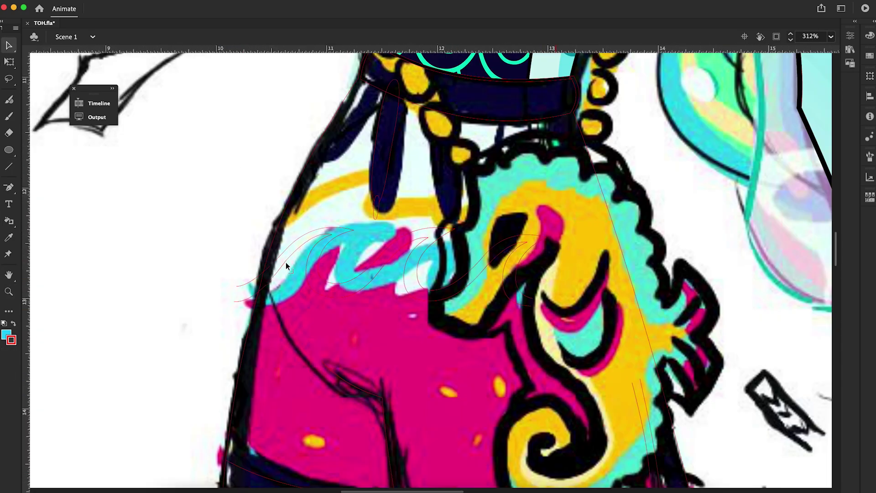
{"action": "left_click_drag", "start_coordinate": [285, 262], "coordinate": [677, 194]}
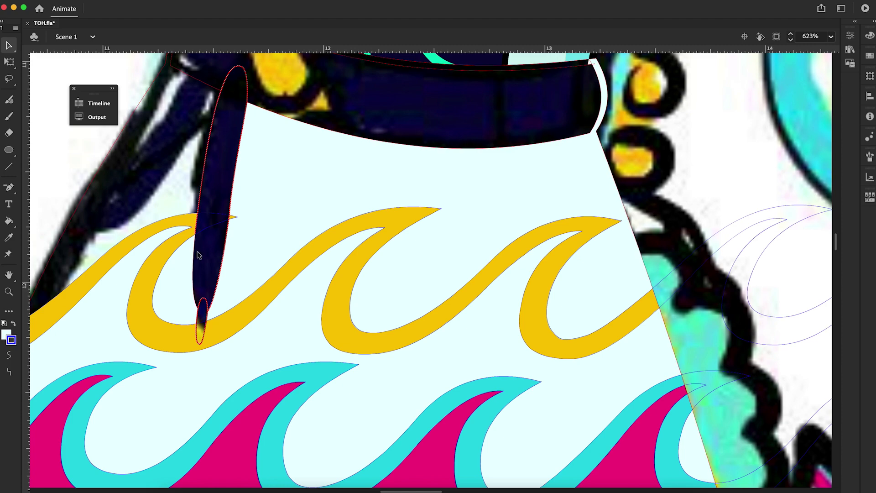
- Duplicate the teal drawstring to the right so two hang from the navy waistband
{"action": "left_click_drag", "start_coordinate": [250, 120], "coordinate": [377, 117]}
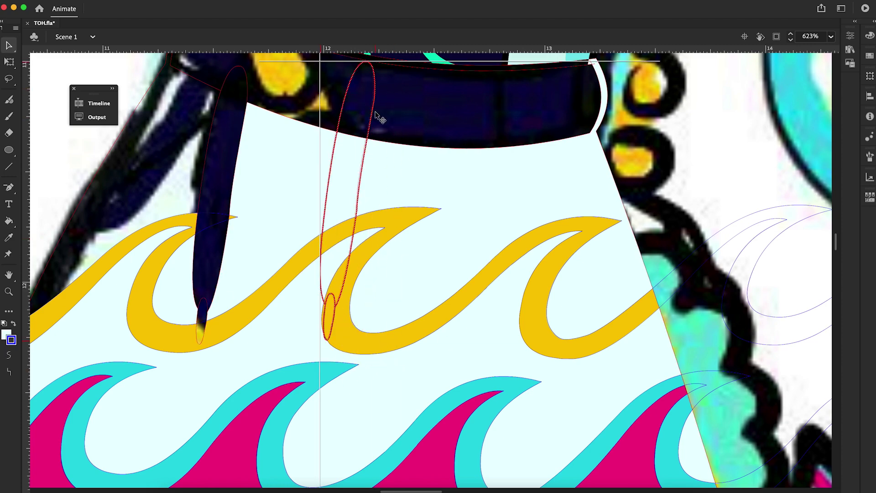
{"action": "key", "text": "super+minus"}
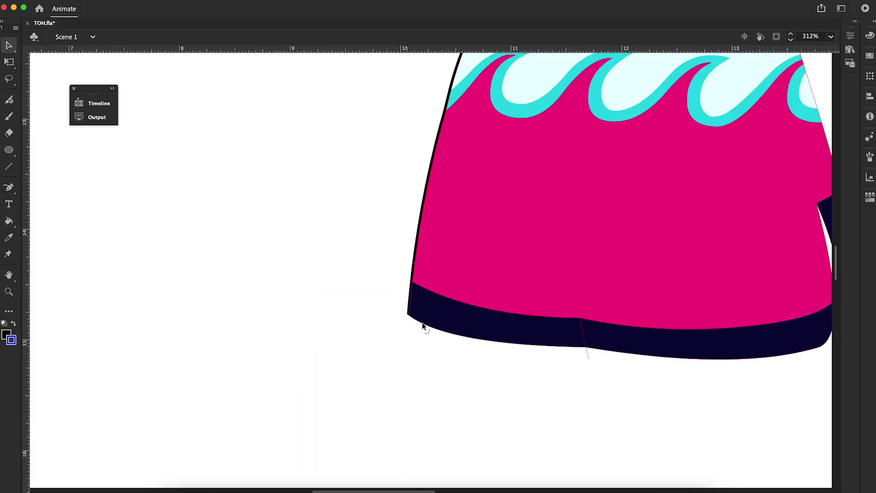
{"action": "scroll", "coordinate": [423, 326], "scroll_direction": "right", "scroll_amount": 5}
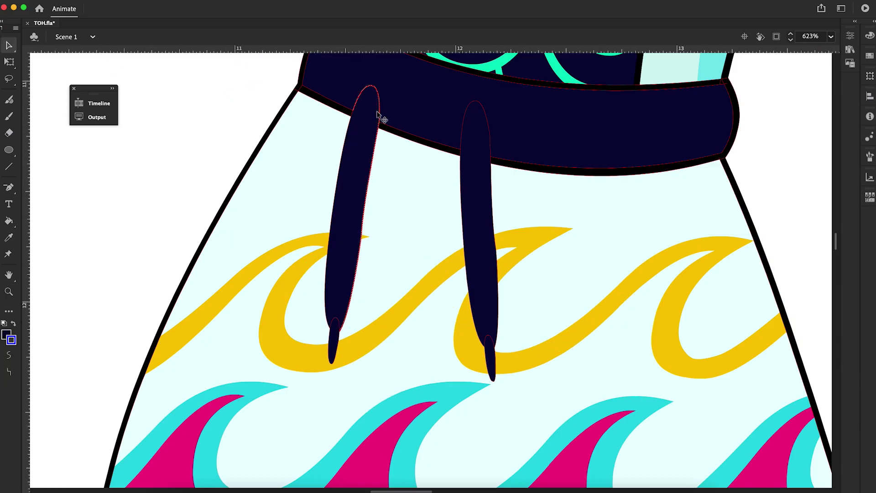
{"action": "key", "text": "v"}
{"action": "left_click", "coordinate": [351, 205]}
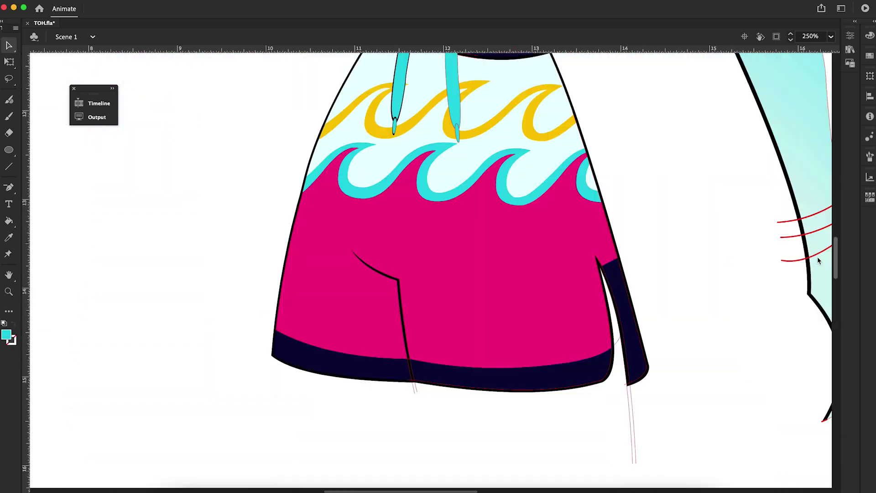
{"action": "key", "text": "v"}
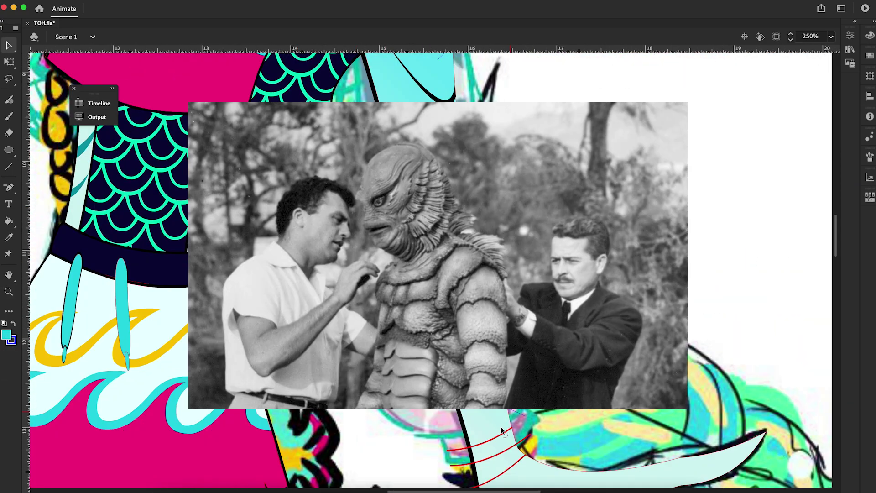
- Draw a red guide line from the shorts down the outer edge of the left leg
{"action": "scroll", "coordinate": [428, 270], "scroll_direction": "down", "scroll_amount": 5}
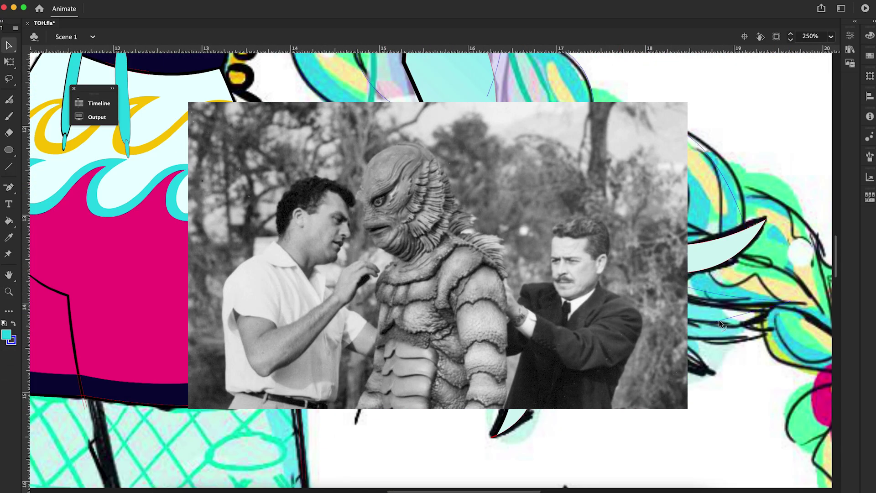
{"action": "key", "text": "n"}
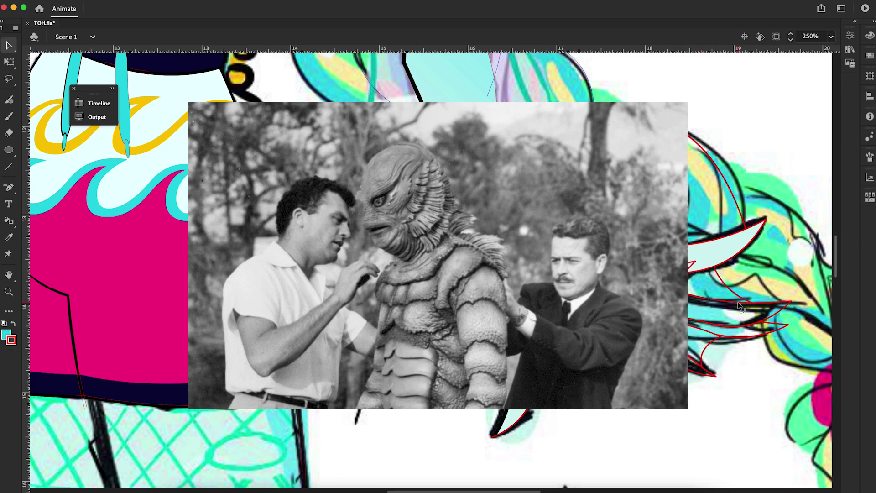
{"action": "scroll", "coordinate": [740, 307], "scroll_direction": "down", "scroll_amount": 10}
{"action": "scroll", "coordinate": [353, 342], "scroll_direction": "up", "scroll_amount": 8}
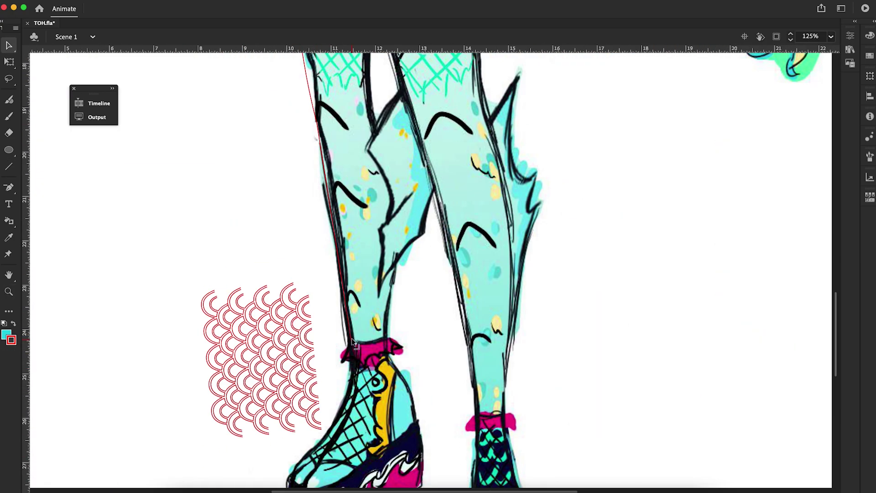
{"action": "scroll", "coordinate": [354, 343], "scroll_direction": "up", "scroll_amount": 4}
{"action": "left_click_drag", "start_coordinate": [359, 61], "coordinate": [432, 336]}
- Add a short straight guide segment and select the red sketch stroke on the fin
{"action": "key", "text": "n"}
{"action": "scroll", "coordinate": [421, 404], "scroll_direction": "down", "scroll_amount": 3}
{"action": "scroll", "coordinate": [355, 273], "scroll_direction": "up", "scroll_amount": 3}
{"action": "left_click_drag", "start_coordinate": [299, 207], "coordinate": [338, 226]}
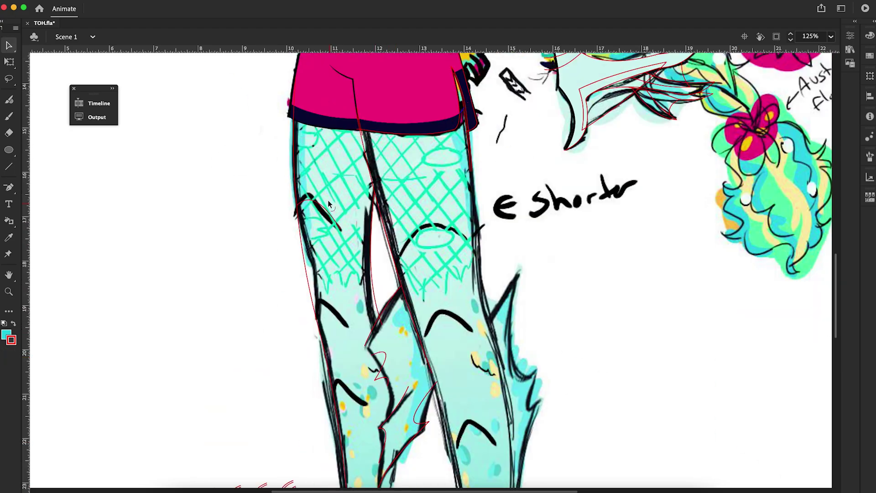
{"action": "scroll", "coordinate": [492, 332], "scroll_direction": "down", "scroll_amount": 6}
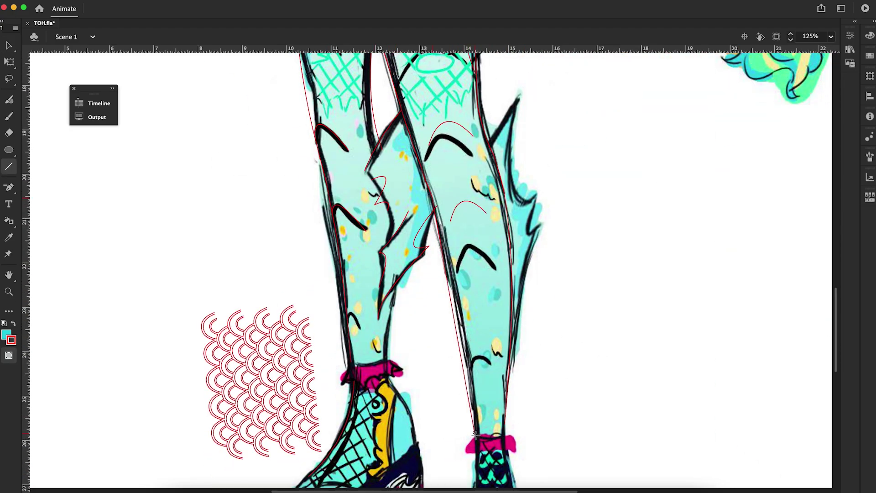
{"action": "scroll", "coordinate": [225, 360], "scroll_direction": "down", "scroll_amount": 5}
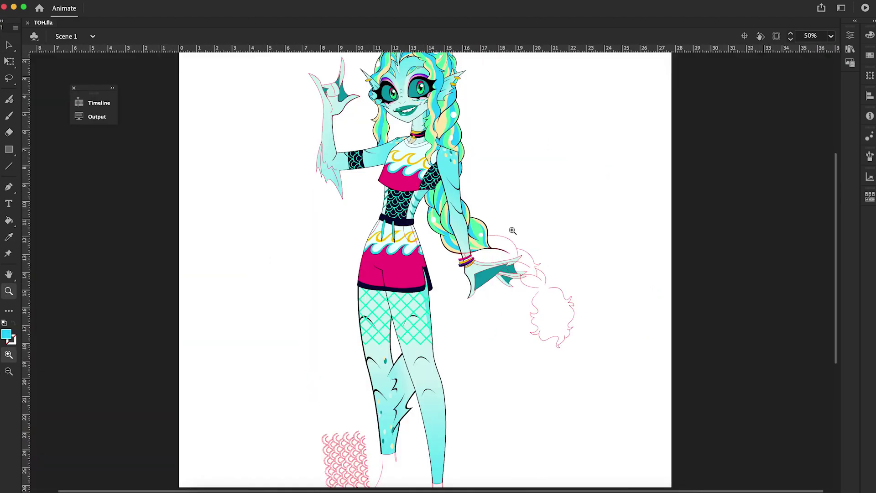
{"action": "scroll", "coordinate": [512, 230], "scroll_direction": "up", "scroll_amount": 6}
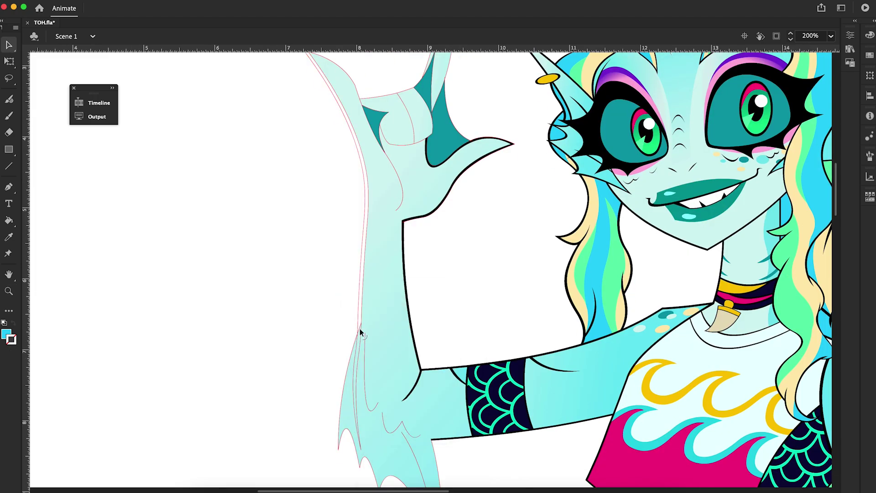
{"action": "key", "text": "q"}
{"action": "left_click", "coordinate": [254, 342]}
- Extend the fin's sketch line downward and select the red sketch arc
{"action": "key", "text": "v"}
{"action": "left_click", "coordinate": [260, 381]}
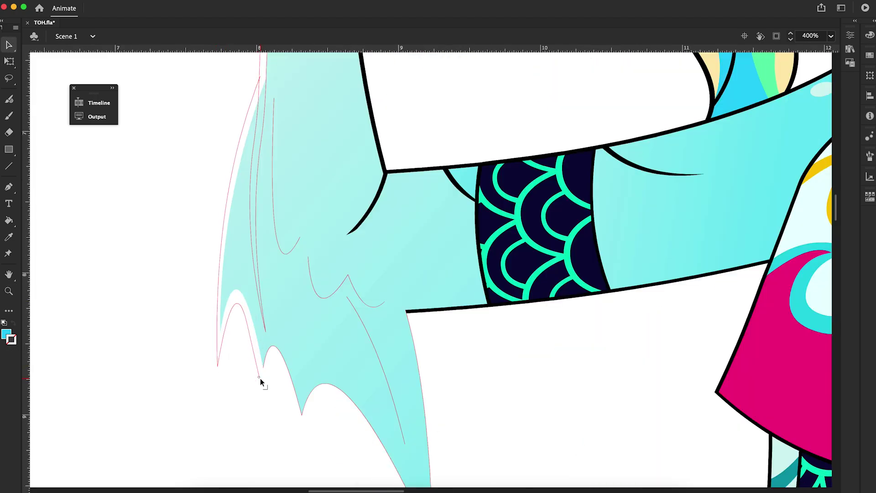
{"action": "scroll", "coordinate": [437, 428], "scroll_direction": "down", "scroll_amount": 4}
{"action": "scroll", "coordinate": [457, 187], "scroll_direction": "up", "scroll_amount": 6}
{"action": "left_click", "coordinate": [334, 356]}
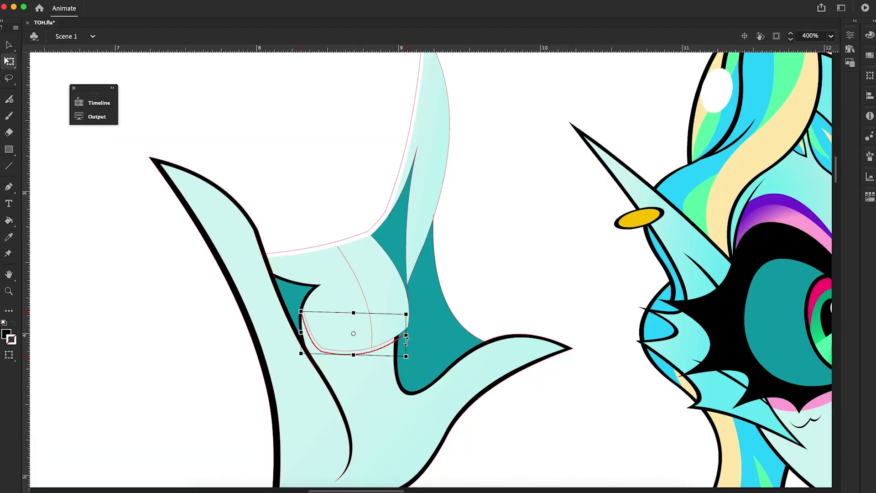
- Turn the raised hand's red sketch strokes into bold black outlines
{"action": "right_click", "coordinate": [381, 205]}
{"action": "left_click", "coordinate": [411, 278]}
{"action": "key", "text": "k"}
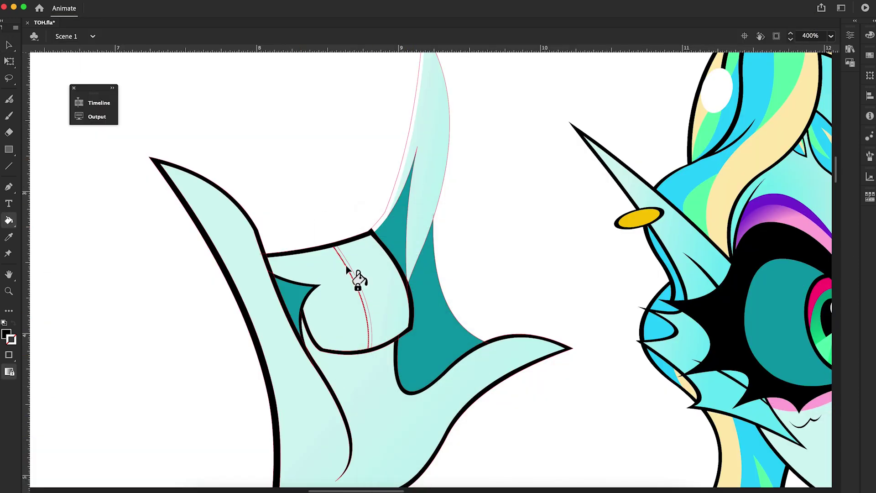
{"action": "left_click", "coordinate": [346, 269]}
{"action": "scroll", "coordinate": [413, 371], "scroll_direction": "up", "scroll_amount": 3}
{"action": "key", "text": "v"}
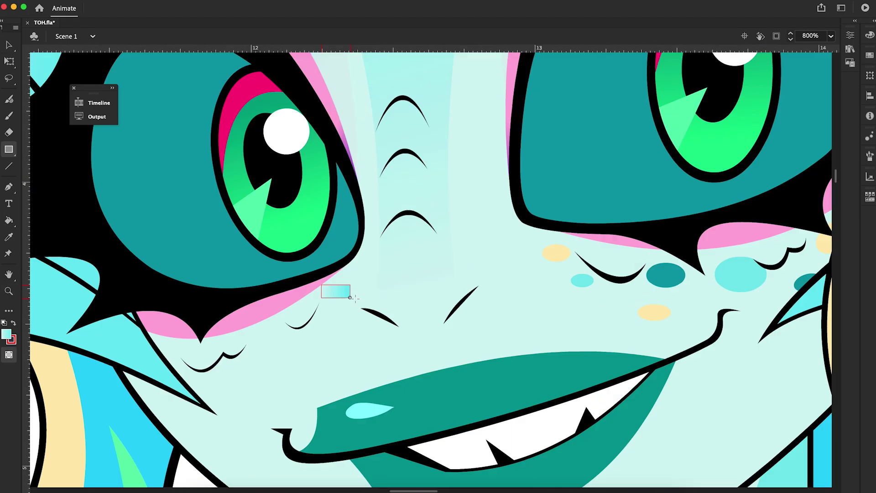
- Draw five cyan cheek ellipses on the face
{"action": "left_click_drag", "start_coordinate": [328, 279], "coordinate": [360, 297]}
{"action": "left_click_drag", "start_coordinate": [162, 336], "coordinate": [197, 355]}
{"action": "left_click_drag", "start_coordinate": [188, 347], "coordinate": [209, 356]}
{"action": "left_click_drag", "start_coordinate": [254, 324], "coordinate": [290, 346]}
{"action": "left_click_drag", "start_coordinate": [151, 397], "coordinate": [180, 415]}
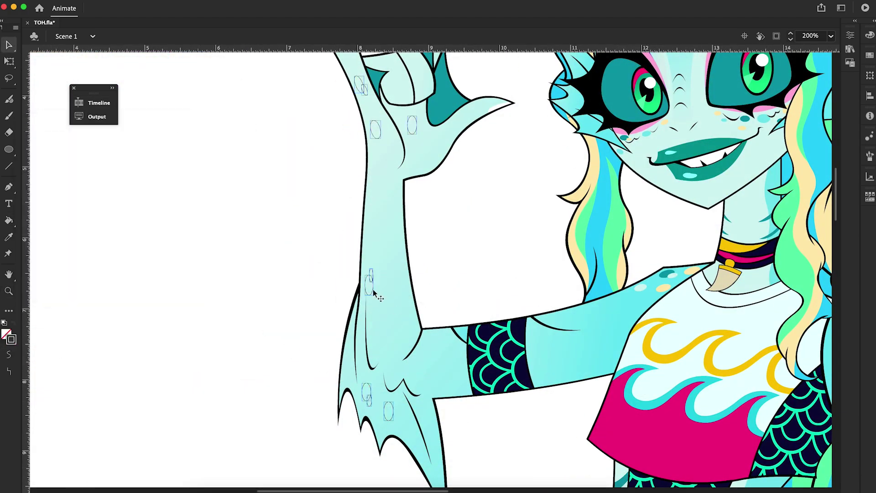
- Sample a colour from the drawing and fill two white highlights in the hair
{"action": "key", "text": "i"}
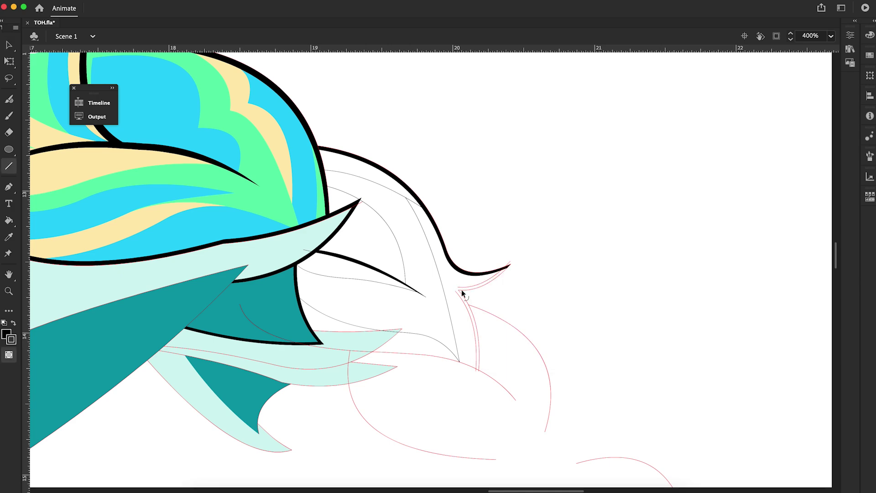
{"action": "left_click", "coordinate": [284, 96]}
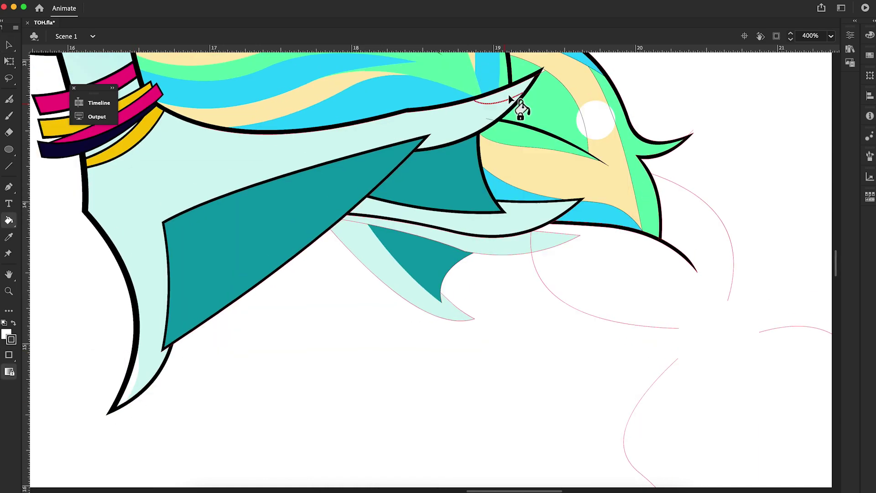
{"action": "left_click", "coordinate": [520, 110]}
{"action": "key", "text": "v"}
{"action": "left_click", "coordinate": [388, 286]}
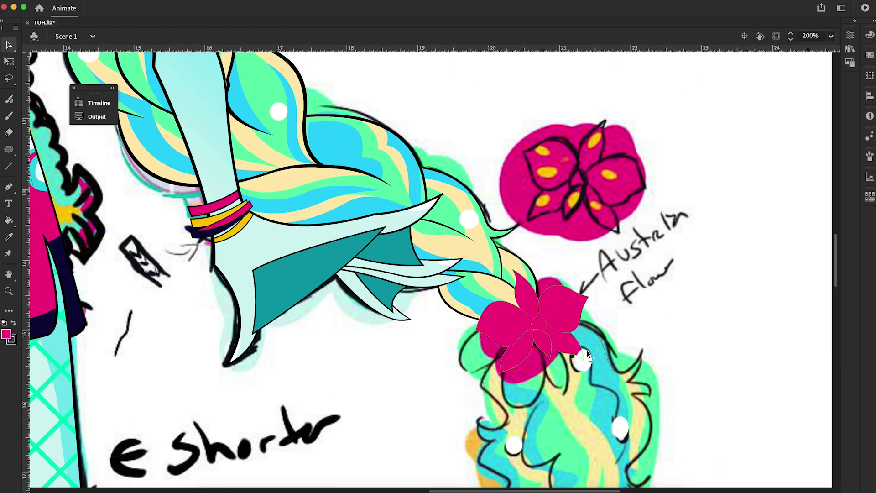
- Zoom in on the braid and draw a short straight line near the pink flower
{"action": "scroll", "coordinate": [107, 344], "scroll_direction": "down", "scroll_amount": 5}
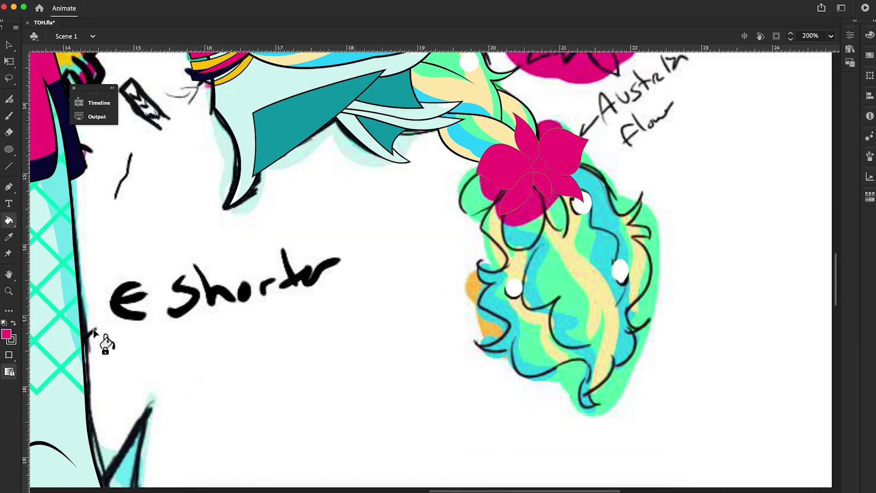
{"action": "key", "text": "super+equal"}
{"action": "key", "text": "n"}
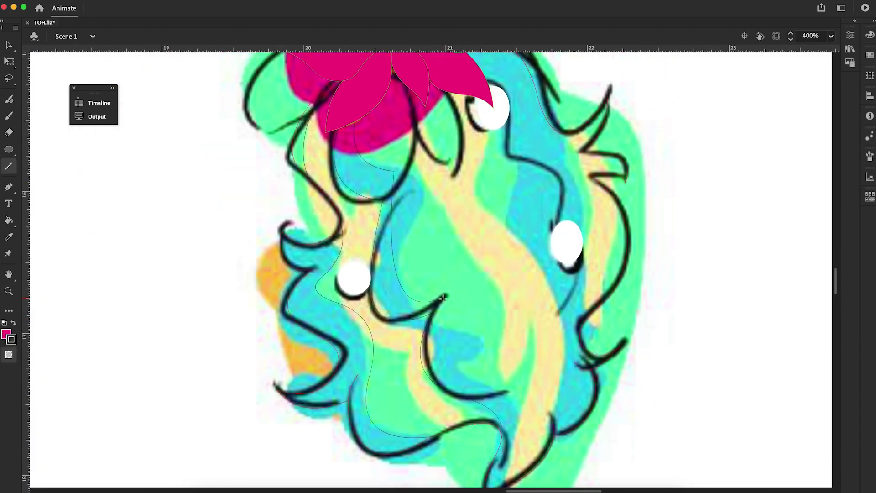
{"action": "scroll", "coordinate": [442, 299], "scroll_direction": "down", "scroll_amount": 4}
{"action": "left_click_drag", "start_coordinate": [370, 232], "coordinate": [411, 260]}
{"action": "scroll", "coordinate": [444, 285], "scroll_direction": "up", "scroll_amount": 9}
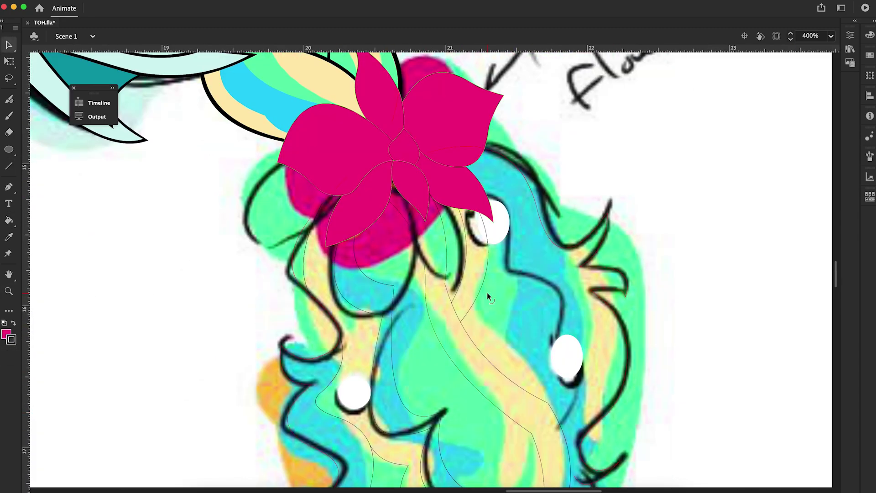
{"action": "scroll", "coordinate": [559, 250], "scroll_direction": "down", "scroll_amount": 5}
{"action": "key", "text": "v"}
{"action": "key", "text": "super+minus"}
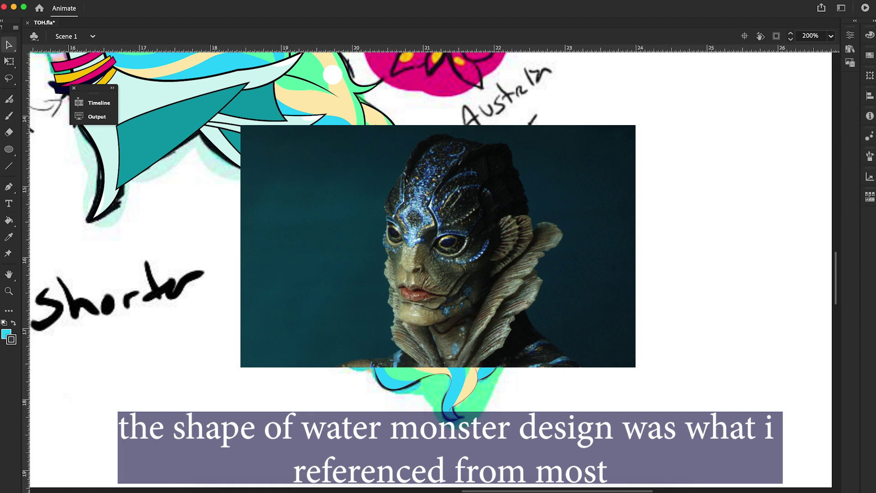
- Paste the copied petals and centre teardrop in place on the pink flower
{"action": "key", "text": "super+equal"}
{"action": "key", "text": "super+equal"}
{"action": "right_click", "coordinate": [167, 241]}
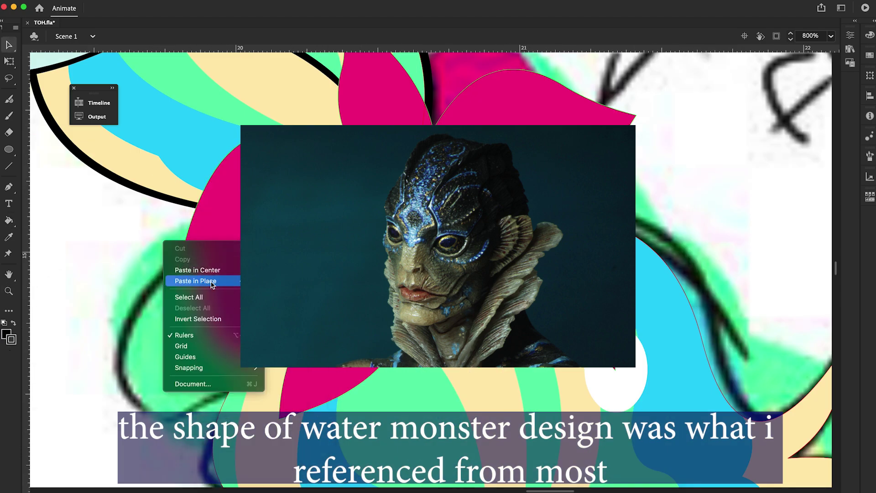
{"action": "left_click", "coordinate": [195, 284]}
{"action": "right_click", "coordinate": [653, 206]}
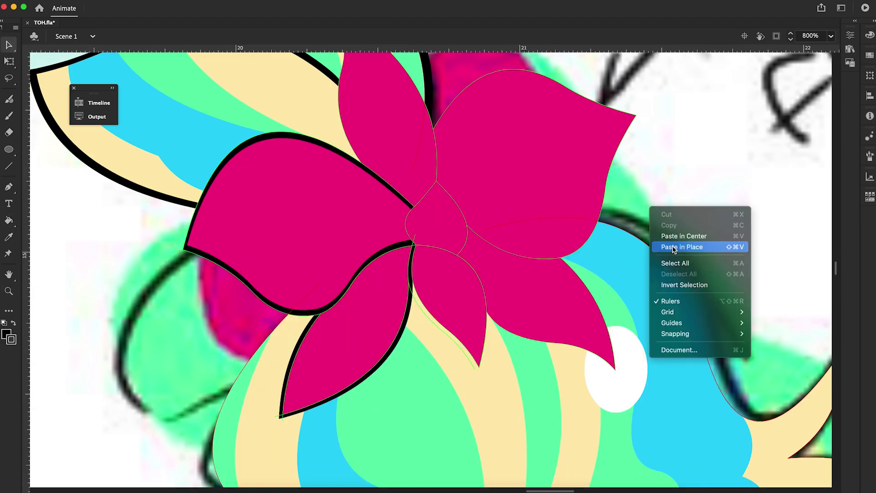
{"action": "left_click", "coordinate": [684, 247]}
{"action": "right_click", "coordinate": [434, 242]}
{"action": "left_click", "coordinate": [438, 218]}
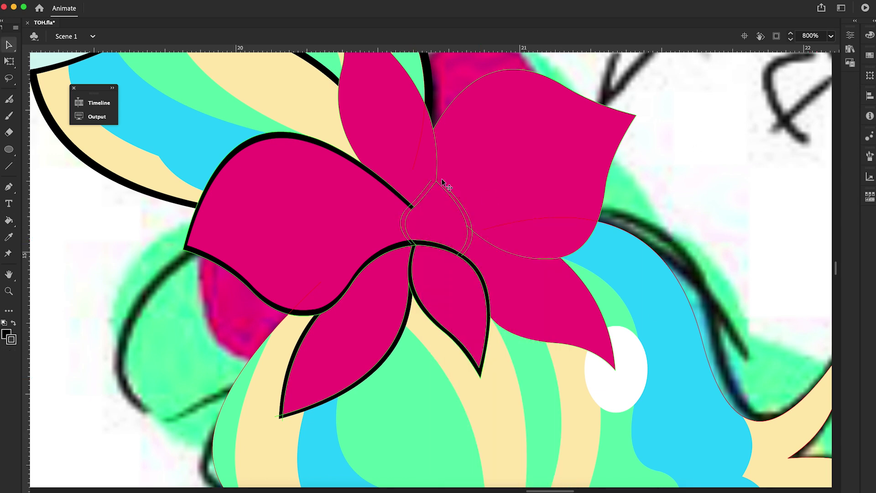
- Cut the borderless petal copy and pull the lower hair spike's tip to the right
{"action": "right_click", "coordinate": [605, 206]}
{"action": "left_click", "coordinate": [622, 266]}
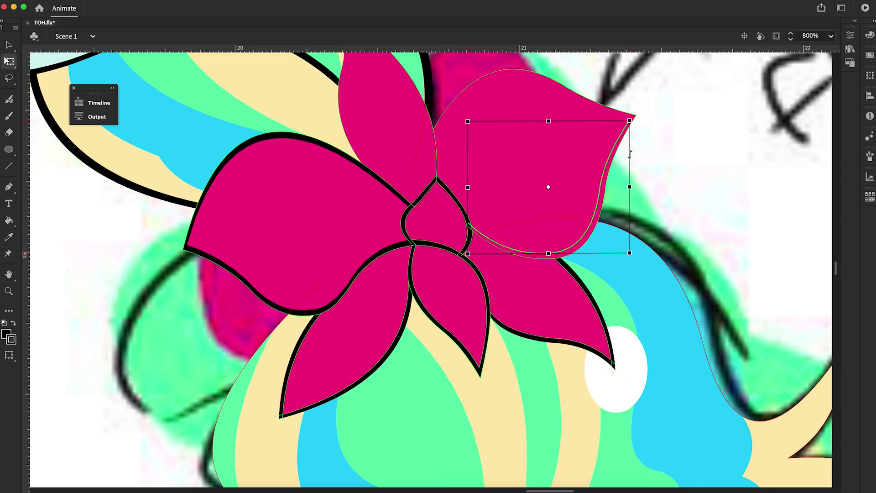
{"action": "scroll", "coordinate": [390, 117], "scroll_direction": "up", "scroll_amount": 3}
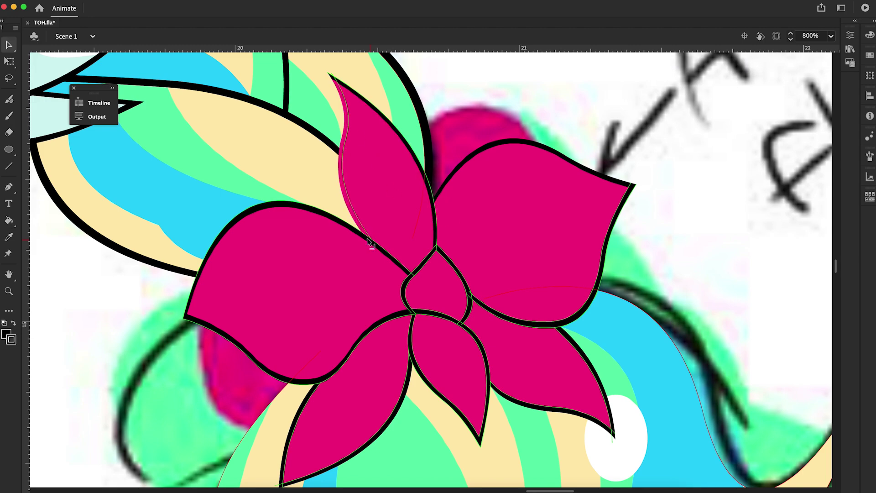
{"action": "scroll", "coordinate": [370, 243], "scroll_direction": "down", "scroll_amount": 5}
{"action": "scroll", "coordinate": [367, 127], "scroll_direction": "up", "scroll_amount": 5}
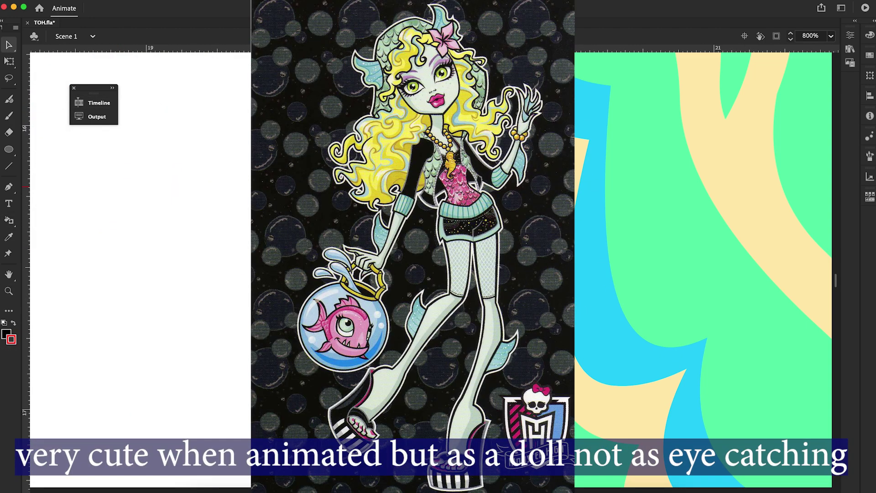
{"action": "scroll", "coordinate": [702, 269], "scroll_direction": "down", "scroll_amount": 5}
{"action": "left_click", "coordinate": [8, 61]}
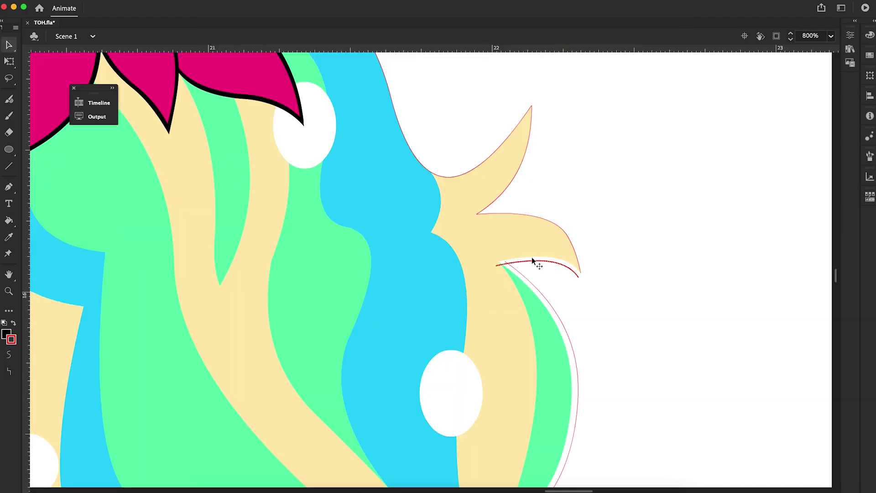
{"action": "left_click_drag", "start_coordinate": [531, 257], "coordinate": [586, 281]}
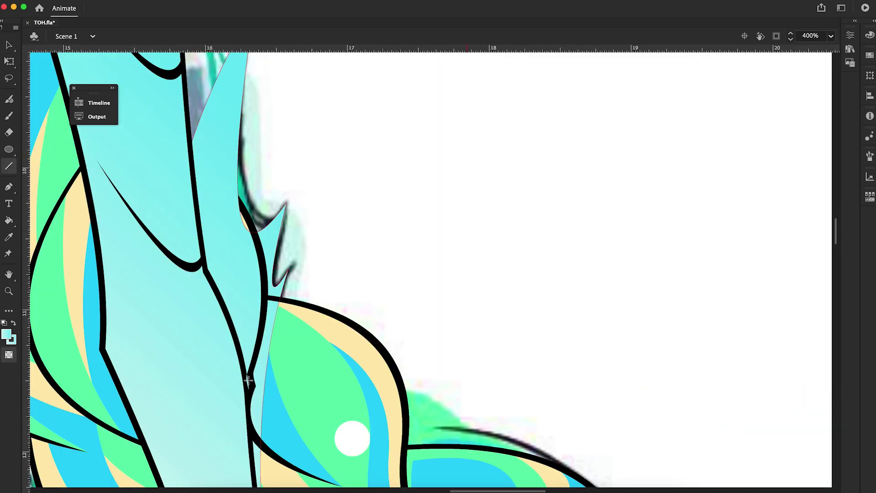
{"action": "left_click", "coordinate": [8, 291]}
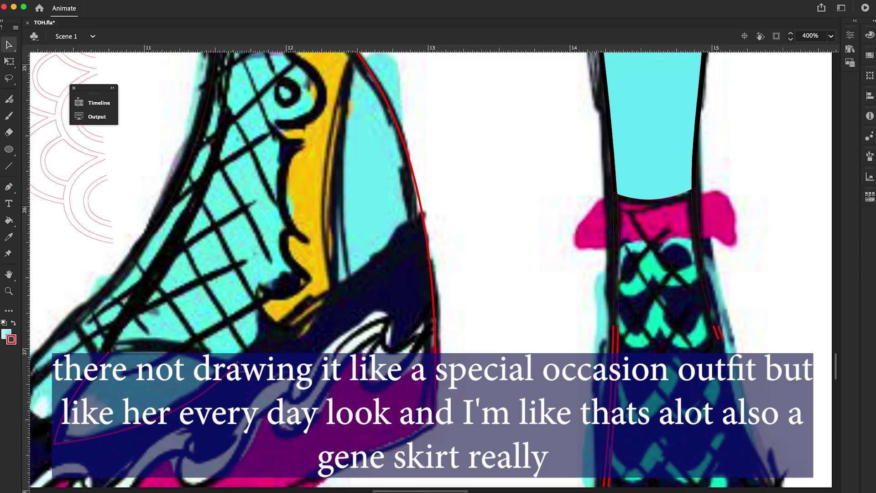
- Trace the wave trim around the platform sole's tip and select the scale pattern
{"action": "key", "text": "n"}
{"action": "key", "text": "super+minus"}
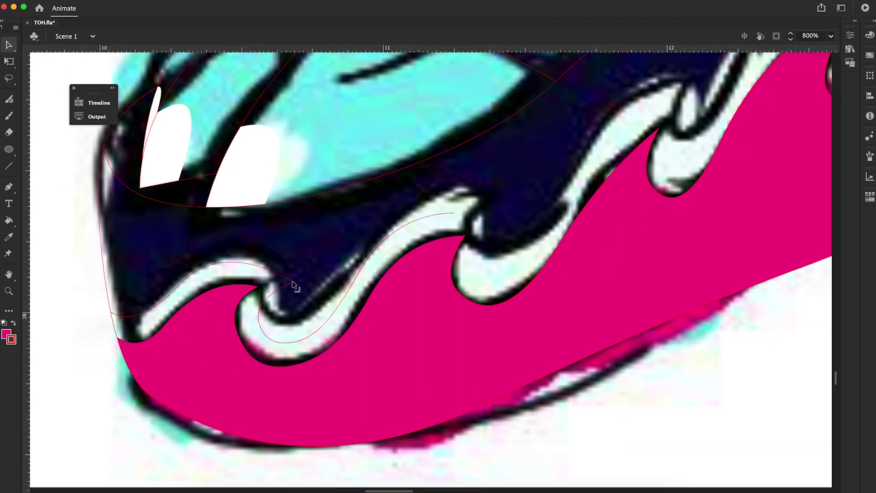
{"action": "scroll", "coordinate": [291, 280], "scroll_direction": "right", "scroll_amount": 5}
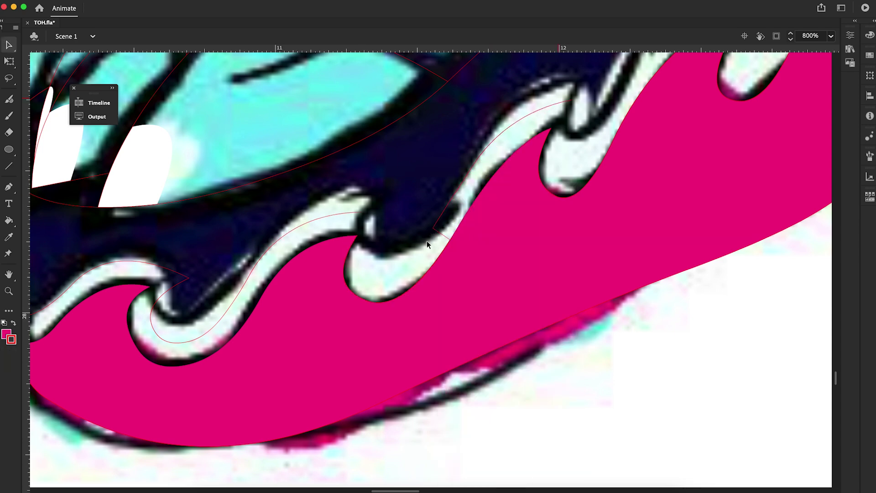
{"action": "scroll", "coordinate": [395, 214], "scroll_direction": "right", "scroll_amount": 5}
{"action": "scroll", "coordinate": [424, 287], "scroll_direction": "up", "scroll_amount": 4}
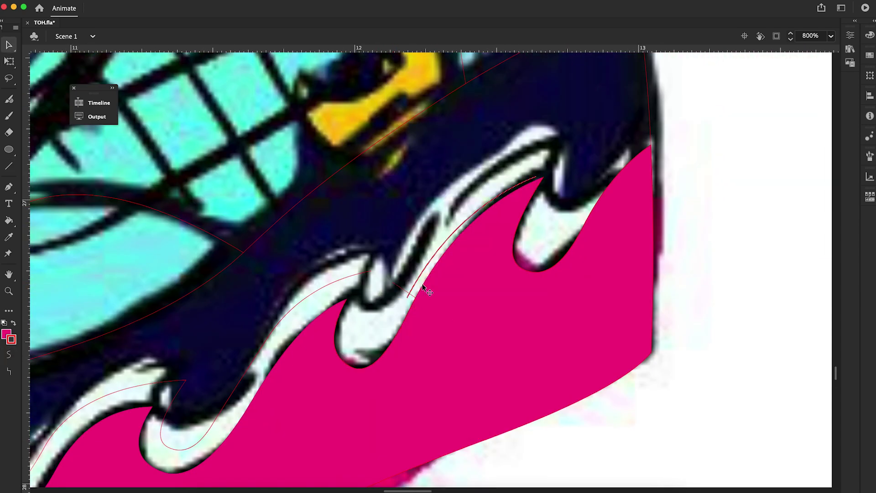
{"action": "left_click", "coordinate": [581, 151]}
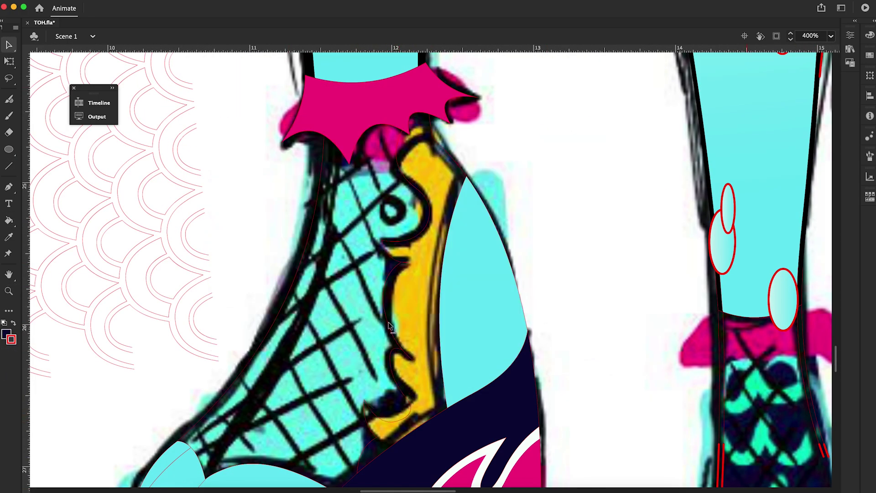
{"action": "left_click", "coordinate": [8, 374]}
{"action": "left_click_drag", "start_coordinate": [274, 197], "coordinate": [410, 274]}
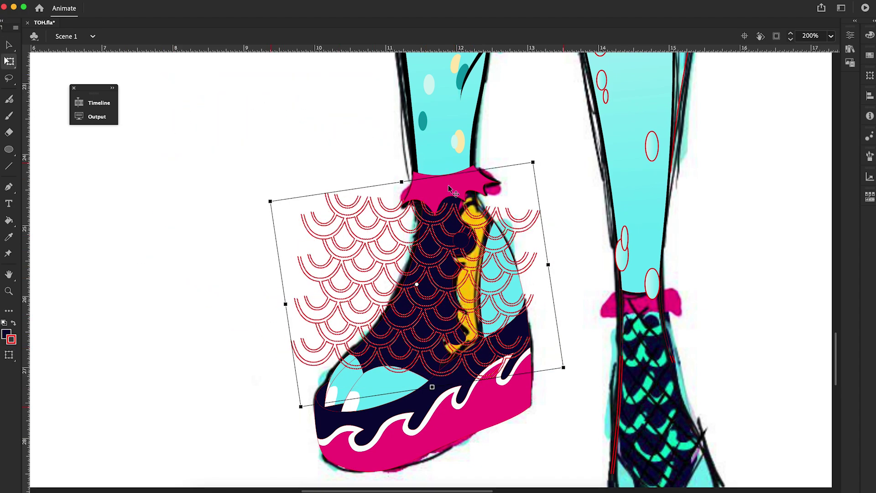
{"action": "key", "text": "Escape"}
{"action": "key", "text": "k"}
{"action": "left_click", "coordinate": [440, 395]}
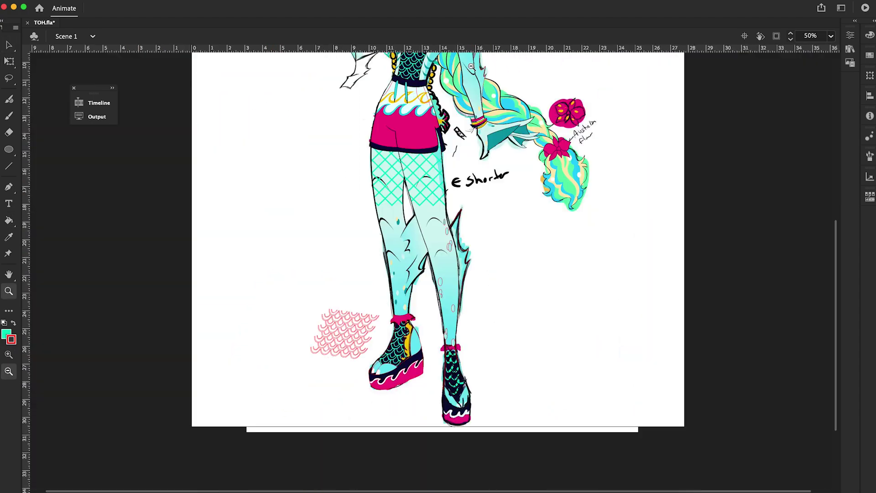
{"action": "scroll", "coordinate": [414, 357], "scroll_direction": "up", "scroll_amount": 1}
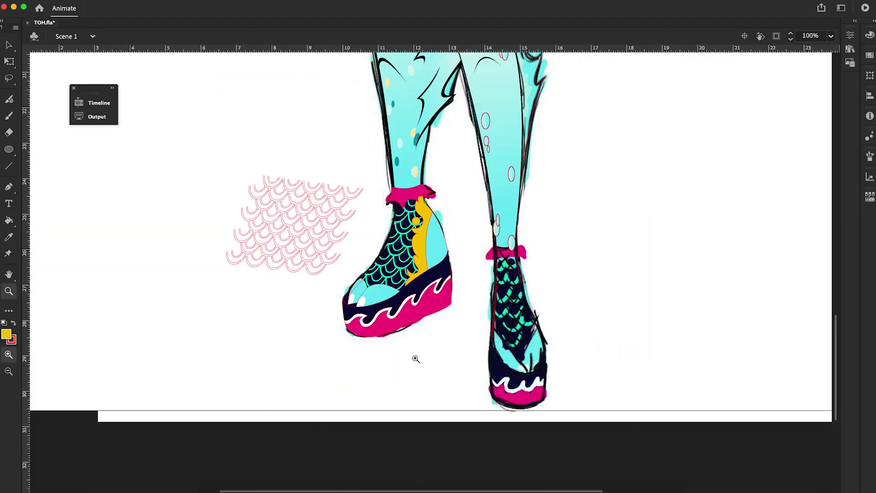
{"action": "scroll", "coordinate": [535, 469], "scroll_direction": "down", "scroll_amount": 1}
{"action": "scroll", "coordinate": [413, 358], "scroll_direction": "up", "scroll_amount": 3}
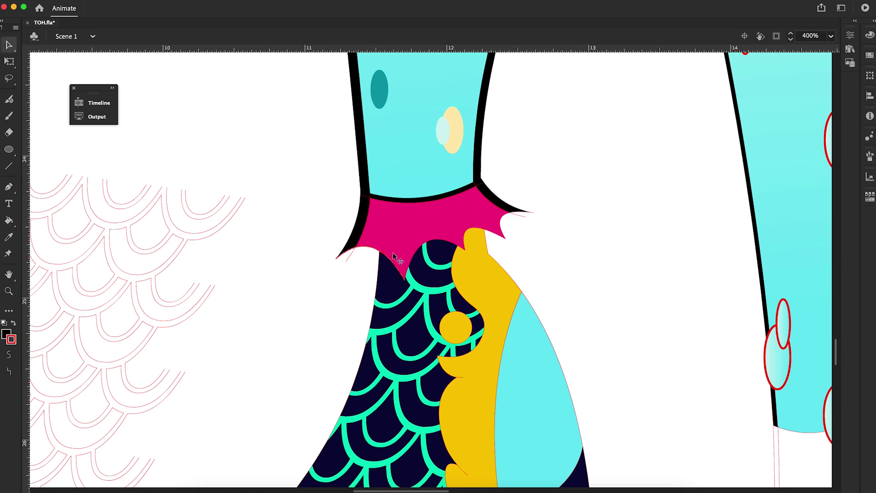
{"action": "scroll", "coordinate": [507, 130], "scroll_direction": "down", "scroll_amount": 3}
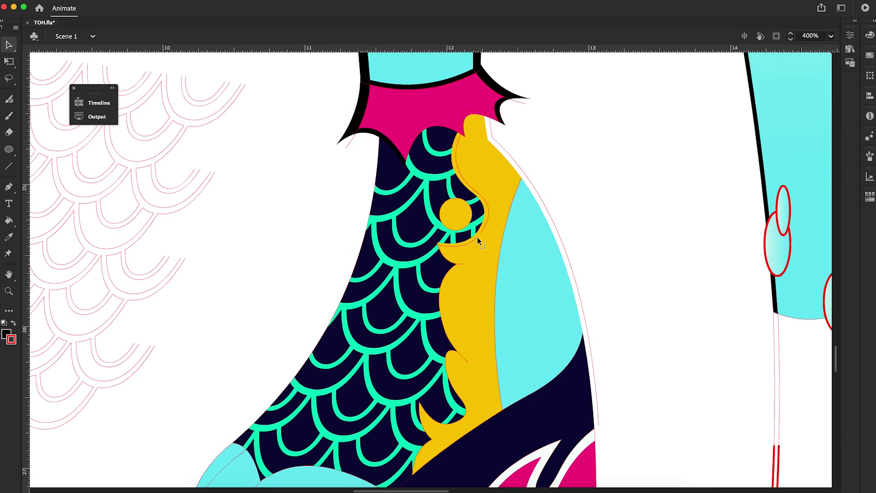
{"action": "scroll", "coordinate": [294, 365], "scroll_direction": "down", "scroll_amount": 3}
{"action": "scroll", "coordinate": [228, 296], "scroll_direction": "up", "scroll_amount": 2}
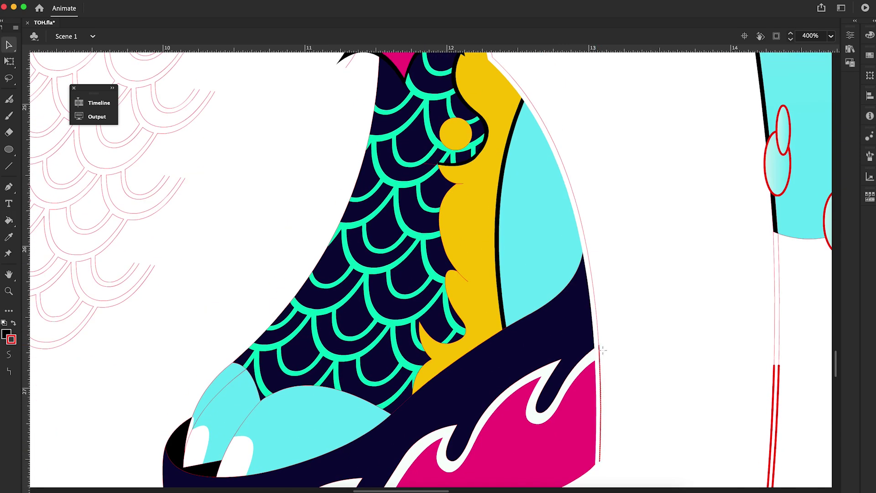
{"action": "scroll", "coordinate": [169, 233], "scroll_direction": "down", "scroll_amount": 3}
{"action": "scroll", "coordinate": [189, 224], "scroll_direction": "up", "scroll_amount": 5}
{"action": "scroll", "coordinate": [196, 465], "scroll_direction": "down", "scroll_amount": 5}
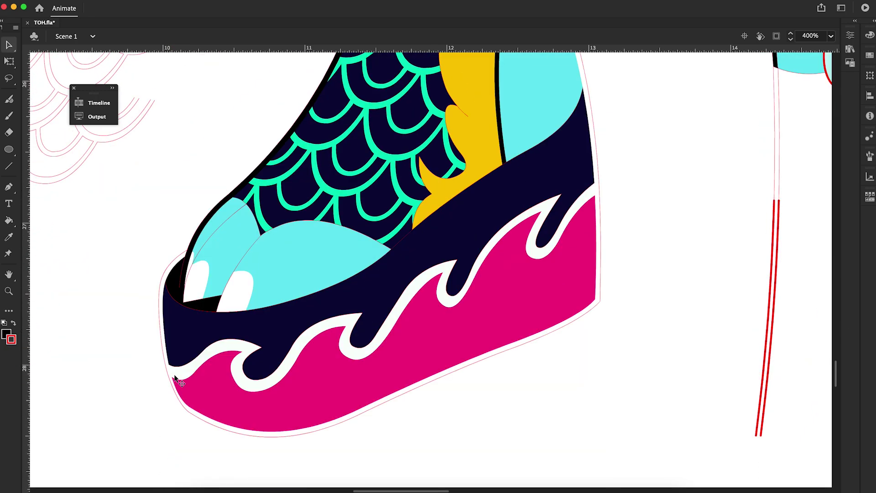
{"action": "scroll", "coordinate": [510, 273], "scroll_direction": "up", "scroll_amount": 3}
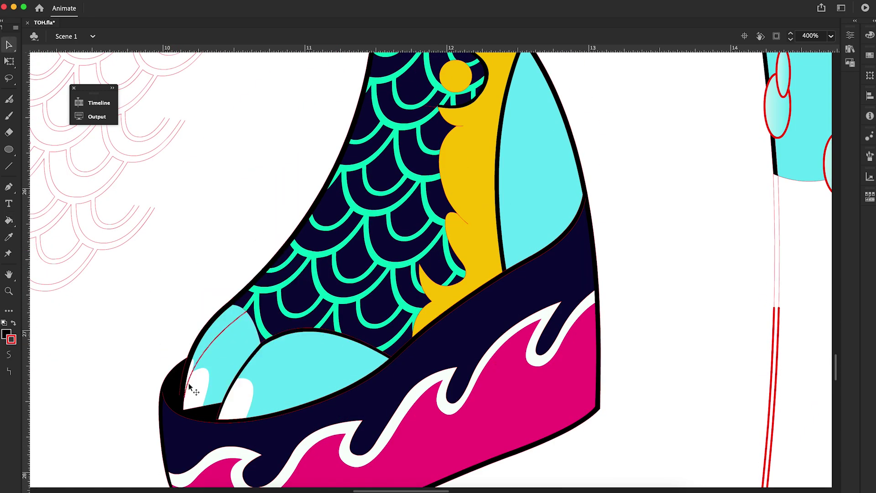
{"action": "scroll", "coordinate": [420, 335], "scroll_direction": "up", "scroll_amount": 3}
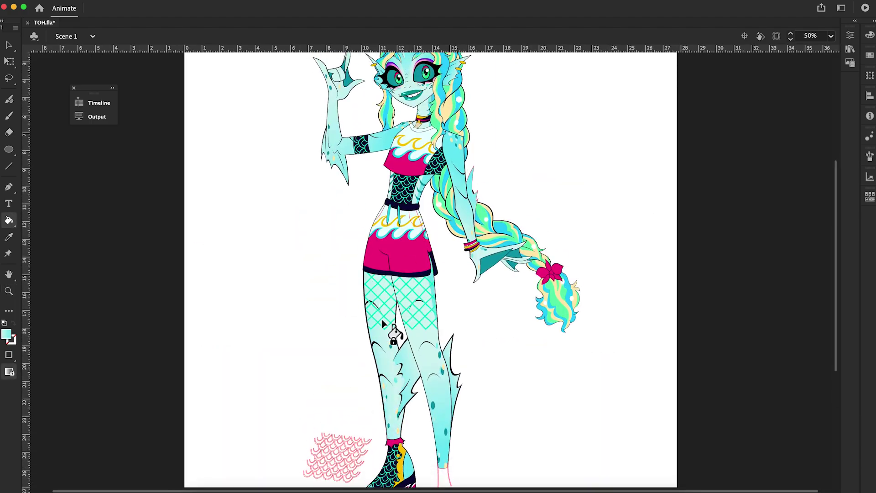
- Select the fishnet pattern on both legs and recolour it with the sampled green
{"action": "scroll", "coordinate": [393, 333], "scroll_direction": "down", "scroll_amount": 3}
{"action": "scroll", "coordinate": [433, 92], "scroll_direction": "up", "scroll_amount": 4}
{"action": "scroll", "coordinate": [830, 321], "scroll_direction": "down", "scroll_amount": 5}
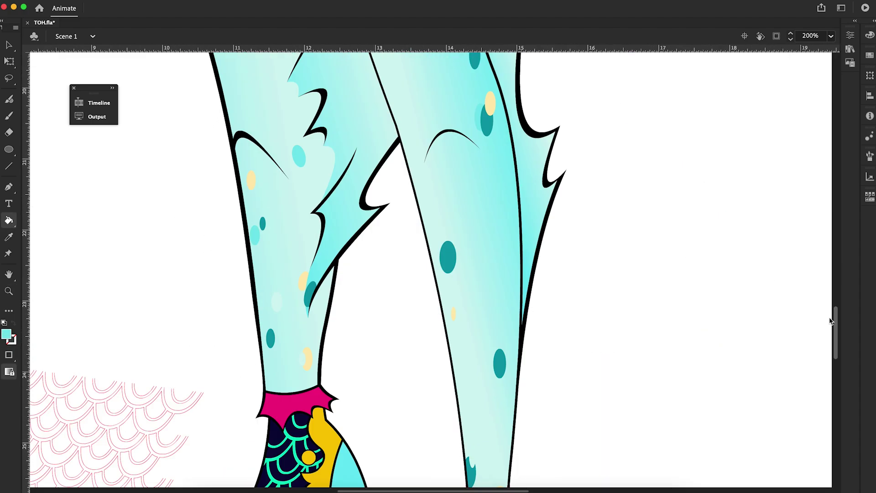
{"action": "scroll", "coordinate": [826, 306], "scroll_direction": "up", "scroll_amount": 10}
{"action": "key", "text": "z"}
{"action": "left_click", "coordinate": [514, 231], "text": "alt"}
{"action": "left_click", "coordinate": [433, 277], "text": "alt"}
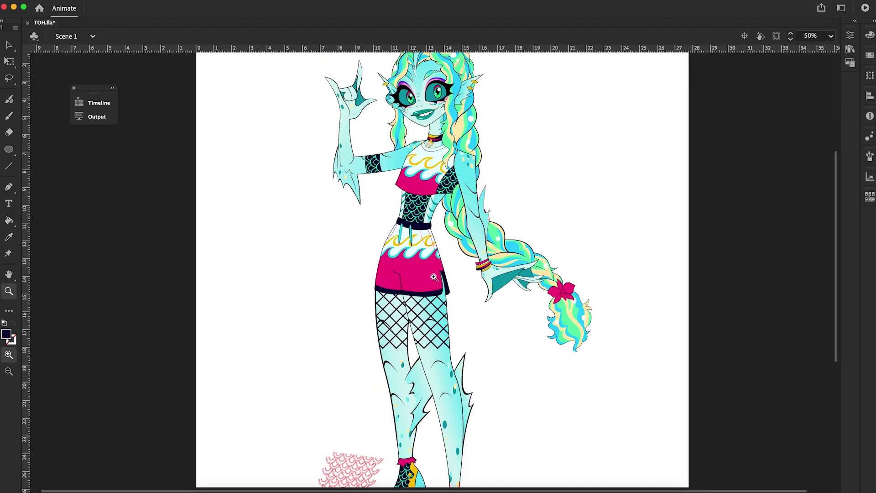
{"action": "key", "text": "super+="}
{"action": "key", "text": "v"}
{"action": "scroll", "coordinate": [625, 445], "scroll_direction": "up", "scroll_amount": 3}
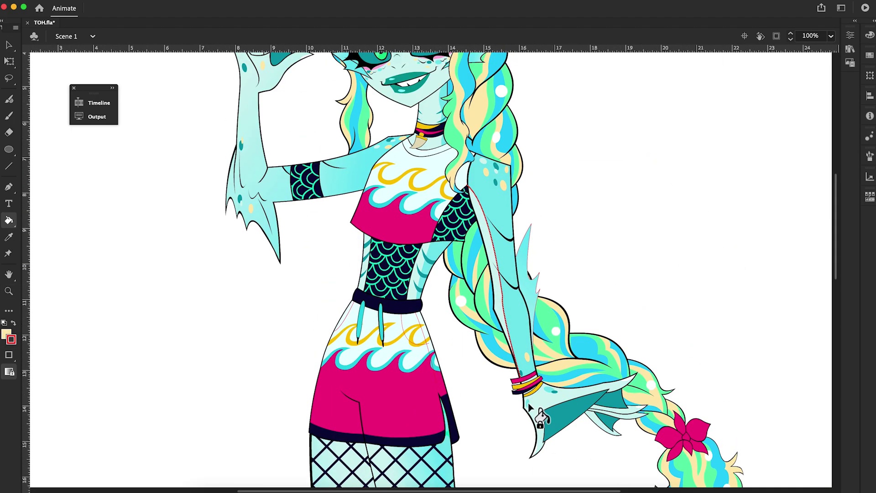
{"action": "scroll", "coordinate": [417, 259], "scroll_direction": "down", "scroll_amount": 4}
{"action": "key", "text": "i"}
{"action": "scroll", "coordinate": [418, 259], "scroll_direction": "down", "scroll_amount": 5}
{"action": "key", "text": "super+="}
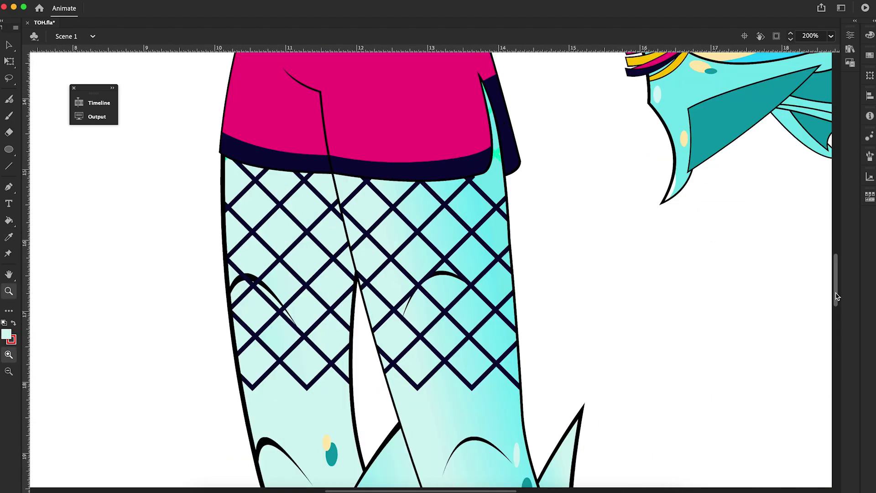
{"action": "key", "text": "v"}
{"action": "left_click", "coordinate": [481, 413], "text": "shift"}
{"action": "left_click", "coordinate": [313, 401]}
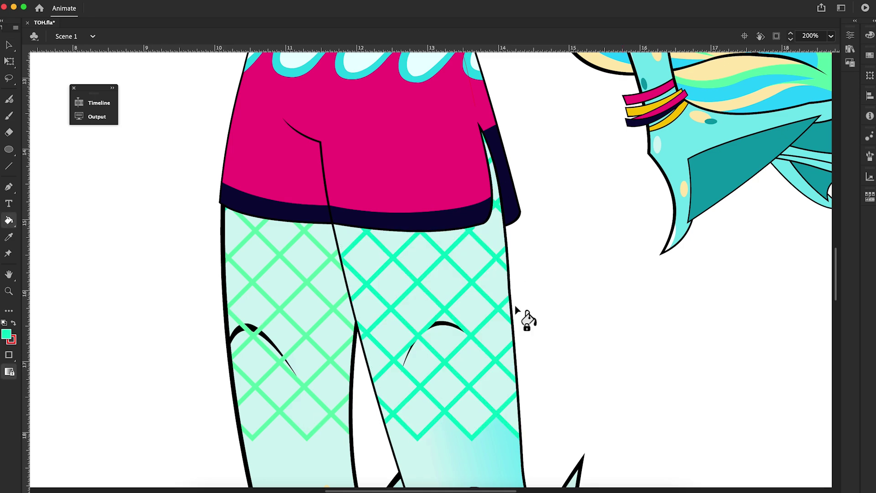
- Draw a thin straight line down over the legs
{"action": "key", "text": "super+minus"}
{"action": "key", "text": "super+="}
{"action": "key", "text": "n"}
{"action": "left_click_drag", "start_coordinate": [419, 250], "coordinate": [452, 404]}
- Choose a teal fill colour from the Color panel swatches
{"action": "key", "text": "k"}
{"action": "scroll", "coordinate": [438, 279], "scroll_direction": "down", "scroll_amount": 5}
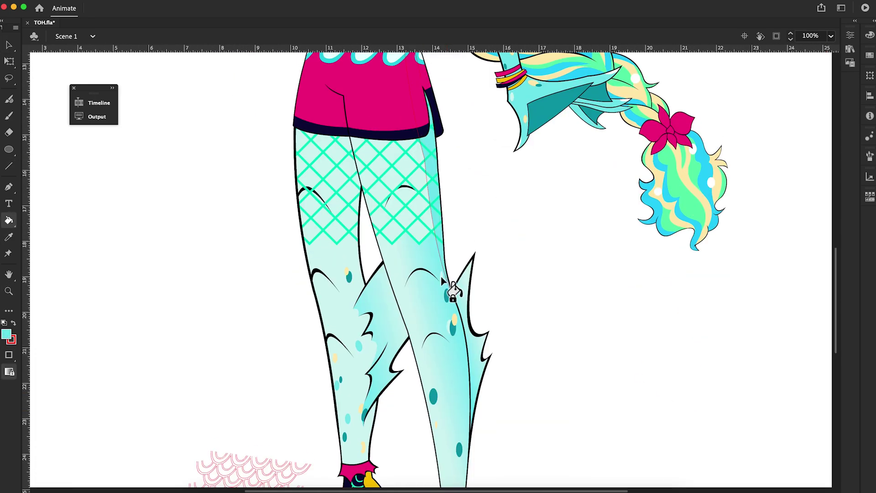
{"action": "scroll", "coordinate": [438, 273], "scroll_direction": "up", "scroll_amount": 5}
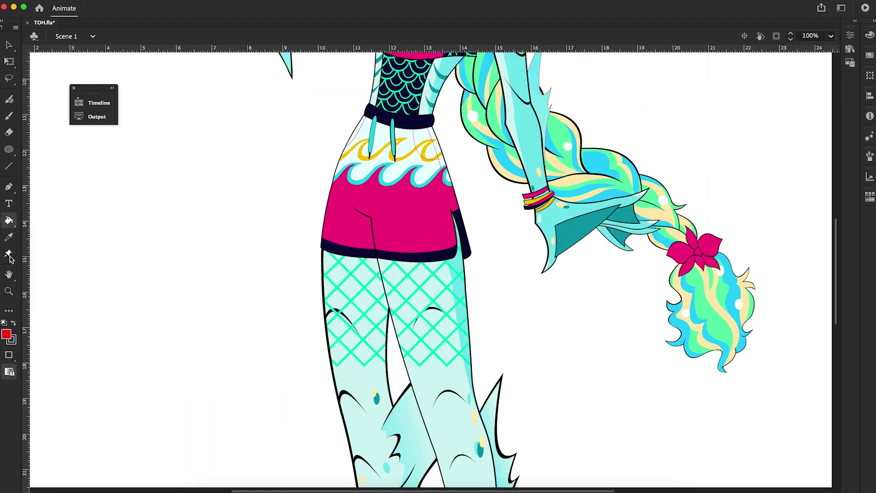
{"action": "left_click", "coordinate": [870, 35]}
{"action": "left_click", "coordinate": [681, 88]}
{"action": "left_click", "coordinate": [638, 256]}
- Try a darker fill on the shoe upper, undo it, and prepare to sample near the right foot
{"action": "scroll", "coordinate": [593, 274], "scroll_direction": "down", "scroll_amount": 2}
{"action": "key", "text": "super+="}
{"action": "scroll", "coordinate": [438, 273], "scroll_direction": "up", "scroll_amount": 5}
{"action": "key", "text": "super+minus"}
{"action": "key", "text": "super+minus"}
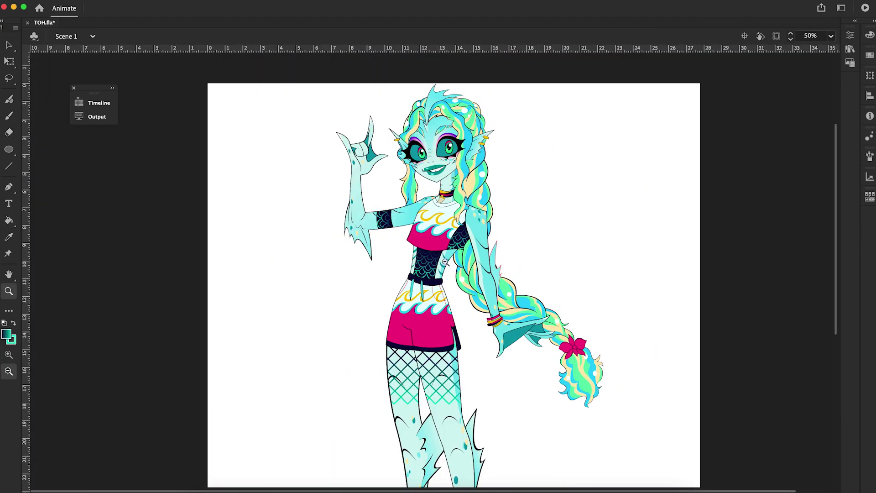
{"action": "key", "text": "super+="}
{"action": "key", "text": "super+="}
{"action": "scroll", "coordinate": [438, 273], "scroll_direction": "down", "scroll_amount": 5}
{"action": "left_click", "coordinate": [336, 351]}
{"action": "key", "text": "super+z"}
{"action": "key", "text": "super+minus"}
{"action": "key", "text": "super+minus"}
{"action": "key", "text": "super+="}
{"action": "key", "text": "super+="}
{"action": "key", "text": "i"}
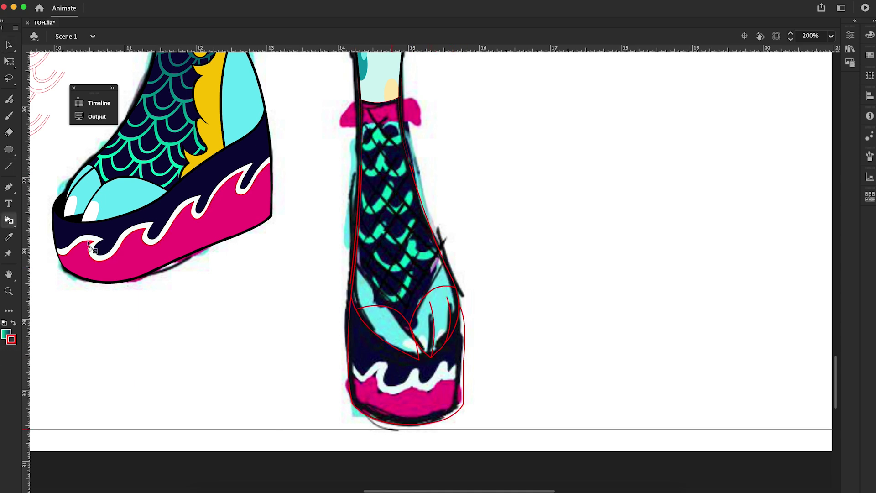
- Paste the wave shape, stretch it over the right sole and fill the sole
{"action": "key", "text": "super+v"}
{"action": "left_click_drag", "start_coordinate": [469, 393], "coordinate": [472, 356]}
{"action": "key", "text": "super+="}
{"action": "key", "text": "super+="}
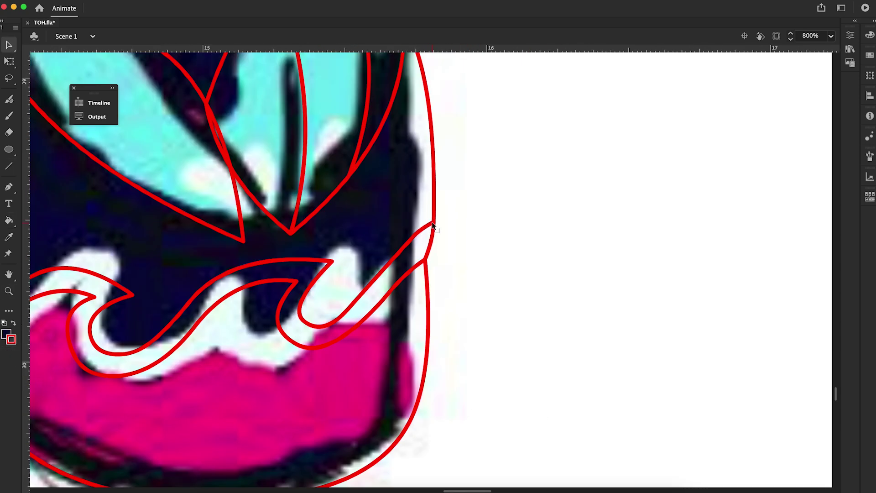
{"action": "key", "text": "super+minus"}
{"action": "key", "text": "super+minus"}
{"action": "key", "text": "k"}
{"action": "left_click", "coordinate": [436, 338]}
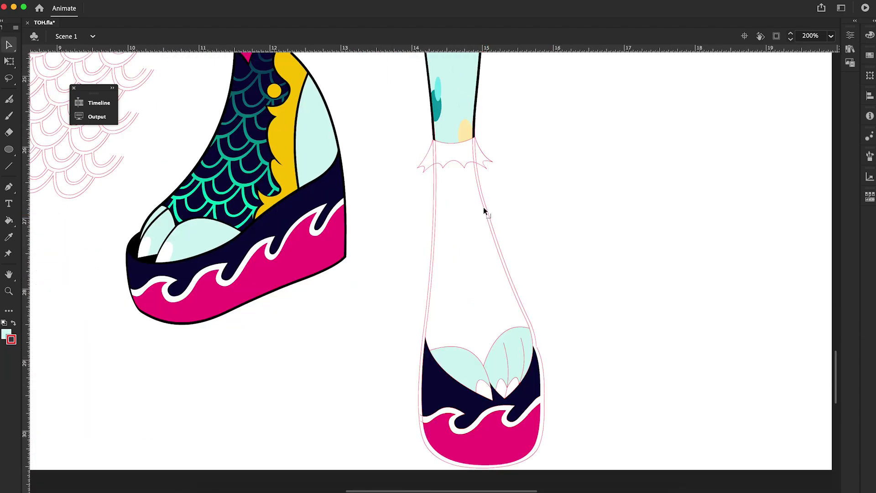
- Select the left toe's outline and Break Apart the toe shape
{"action": "key", "text": "super+="}
{"action": "key", "text": "v"}
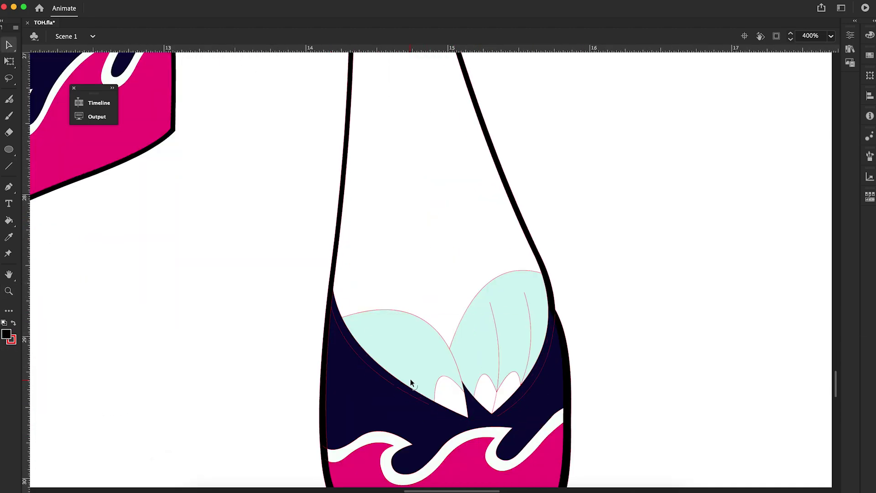
{"action": "double_click", "coordinate": [454, 362]}
{"action": "right_click", "coordinate": [533, 301]}
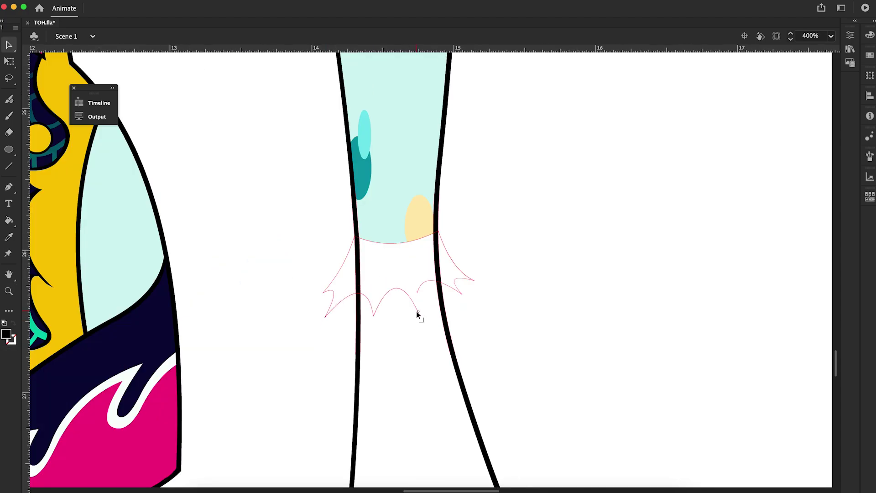
{"action": "left_click", "coordinate": [416, 311]}
{"action": "key", "text": "super+="}
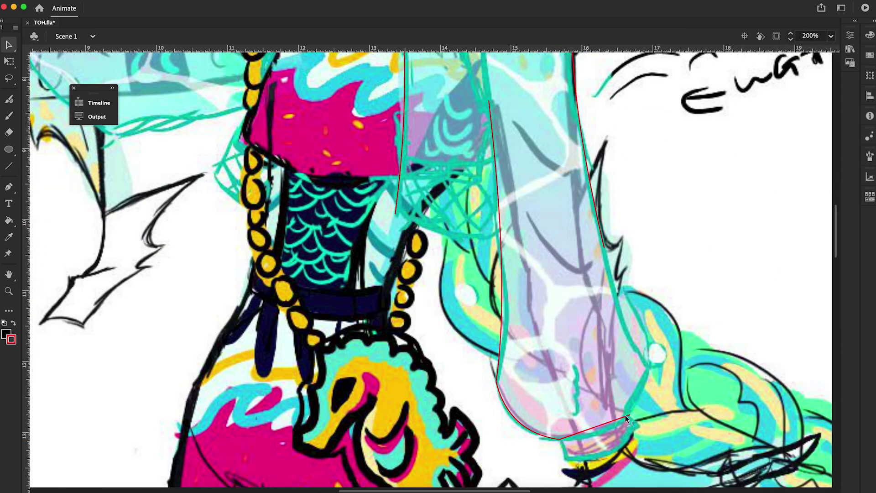
- Scroll the canvas up and draw a short horizontal stroke near its bottom edge
{"action": "scroll", "coordinate": [830, 232], "scroll_direction": "up", "scroll_amount": 5}
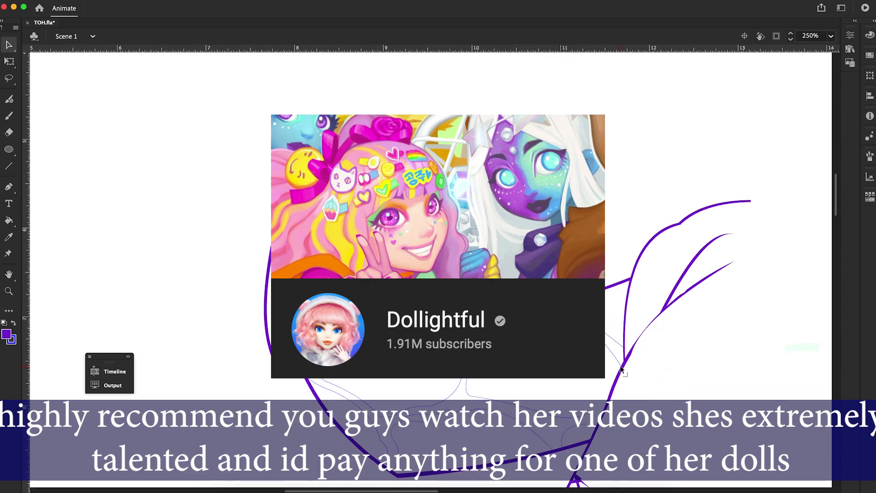
{"action": "left_click_drag", "start_coordinate": [381, 487], "coordinate": [395, 487]}
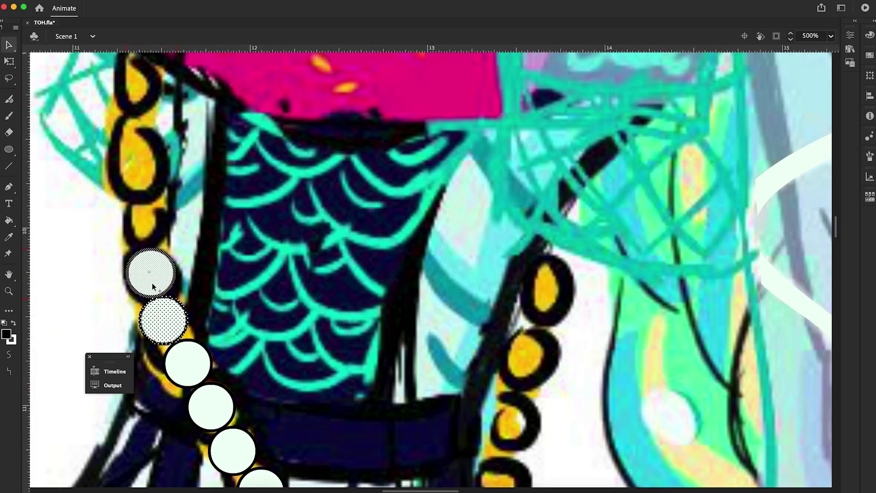
- Place the last strap bead, then trace the seahorse's outer outline, inner curves and eye
{"action": "left_click", "coordinate": [130, 123]}
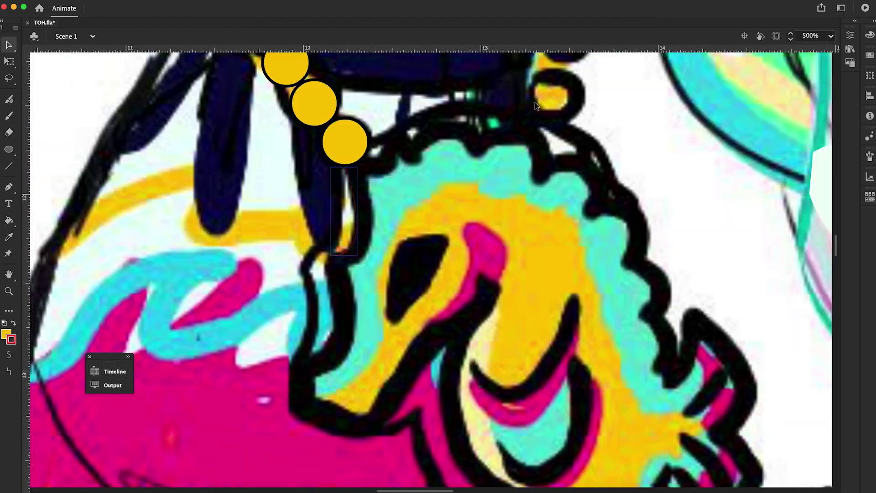
{"action": "mouse_move", "coordinate": [344, 166]}
{"action": "left_mouse_down"}
{"action": "mouse_move", "coordinate": [332, 239]}
{"action": "mouse_move", "coordinate": [343, 173]}
{"action": "mouse_move", "coordinate": [551, 154]}
{"action": "mouse_move", "coordinate": [677, 355]}
{"action": "left_mouse_up"}
{"action": "mouse_move", "coordinate": [445, 348]}
{"action": "left_mouse_down"}
{"action": "mouse_move", "coordinate": [318, 399]}
{"action": "mouse_move", "coordinate": [352, 268]}
{"action": "left_mouse_up"}
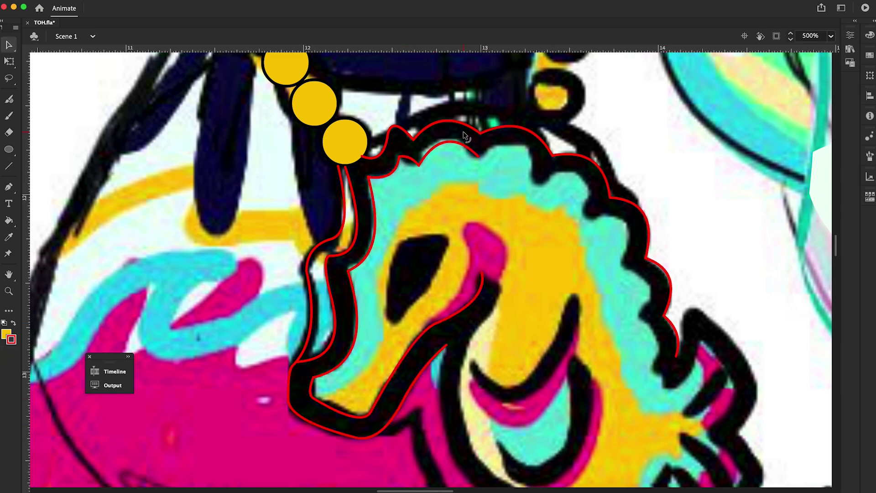
{"action": "mouse_move", "coordinate": [465, 136]}
{"action": "left_mouse_down"}
{"action": "mouse_move", "coordinate": [598, 187]}
{"action": "mouse_move", "coordinate": [657, 372]}
{"action": "left_mouse_up"}
{"action": "left_click_drag", "start_coordinate": [473, 365], "coordinate": [576, 297]}
{"action": "left_click_drag", "start_coordinate": [447, 236], "coordinate": [444, 242]}
- Trace down the pink shape and along the inner edges of the seahorse's fin
{"action": "left_click_drag", "start_coordinate": [477, 456], "coordinate": [469, 223]}
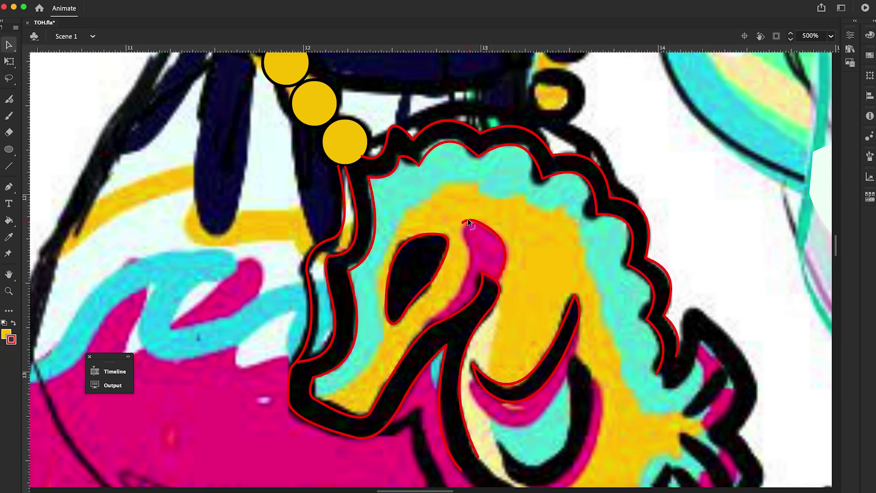
{"action": "left_click_drag", "start_coordinate": [691, 313], "coordinate": [734, 431]}
{"action": "scroll", "coordinate": [734, 431], "scroll_direction": "down", "scroll_amount": 3}
{"action": "left_click_drag", "start_coordinate": [679, 294], "coordinate": [721, 371]}
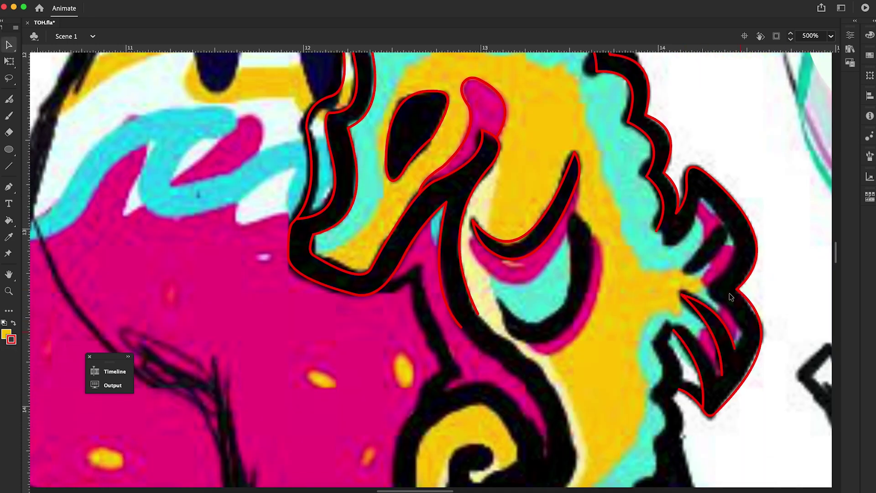
{"action": "left_click_drag", "start_coordinate": [704, 201], "coordinate": [654, 238]}
{"action": "left_click_drag", "start_coordinate": [726, 226], "coordinate": [705, 305]}
{"action": "scroll", "coordinate": [666, 342], "scroll_direction": "down", "scroll_amount": 3}
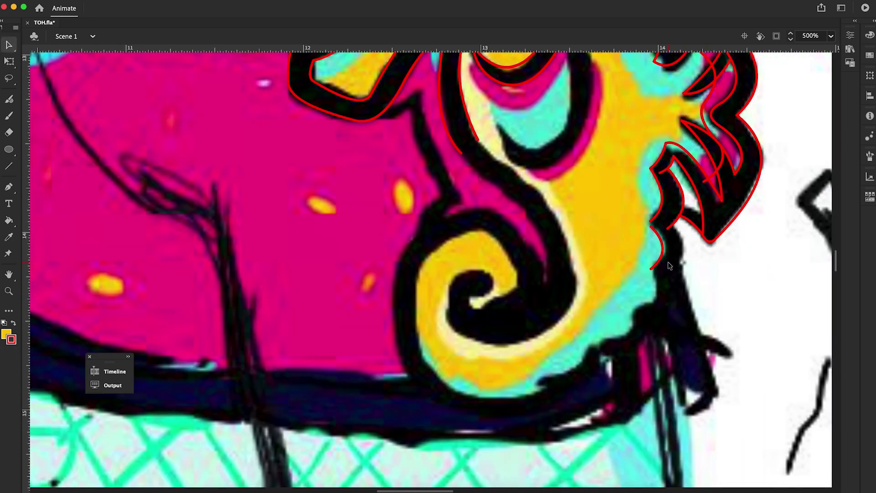
{"action": "mouse_move", "coordinate": [654, 270]}
{"action": "left_mouse_down"}
{"action": "mouse_move", "coordinate": [599, 342]}
{"action": "mouse_move", "coordinate": [525, 408]}
{"action": "left_mouse_up"}
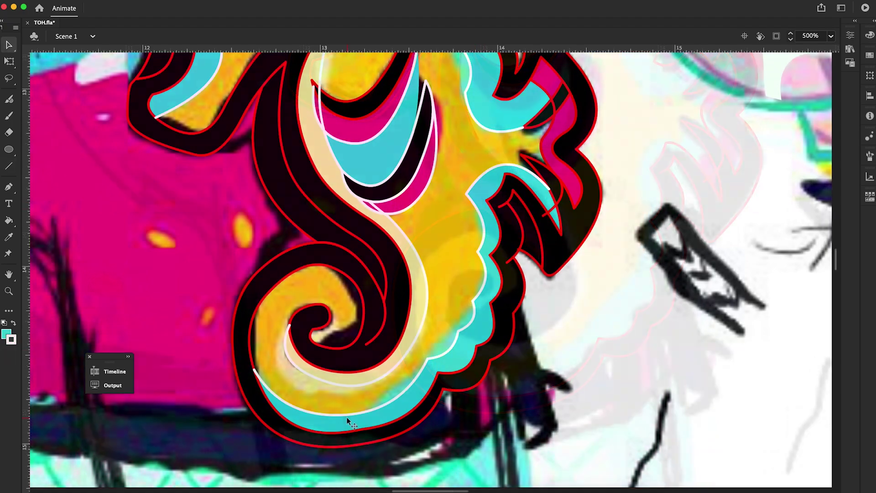